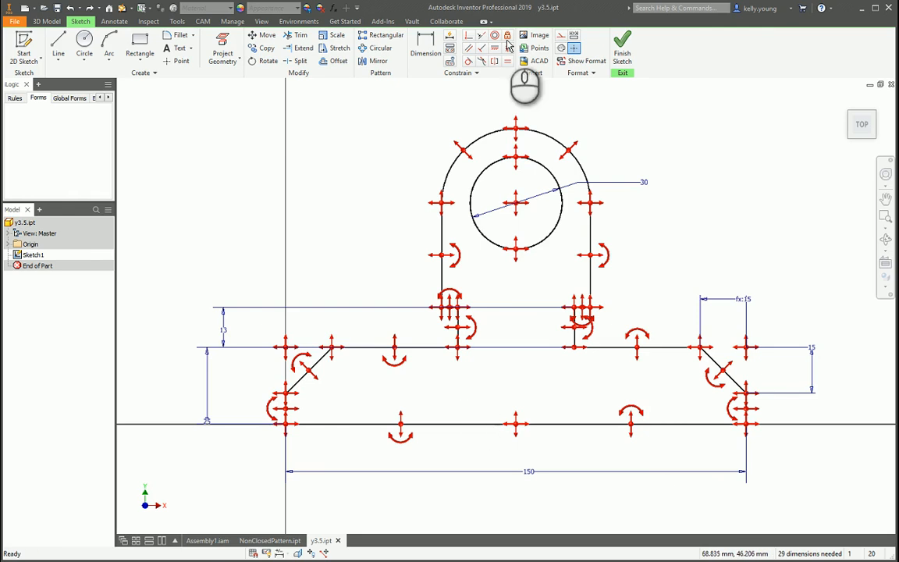
Step: Delete the right half of the bracket profile together with the sketch dimensions
{"action": "left_click", "coordinate": [544, 172]}
{"action": "left_click_drag", "start_coordinate": [789, 478], "coordinate": [573, 78]}
{"action": "key", "text": "Delete"}
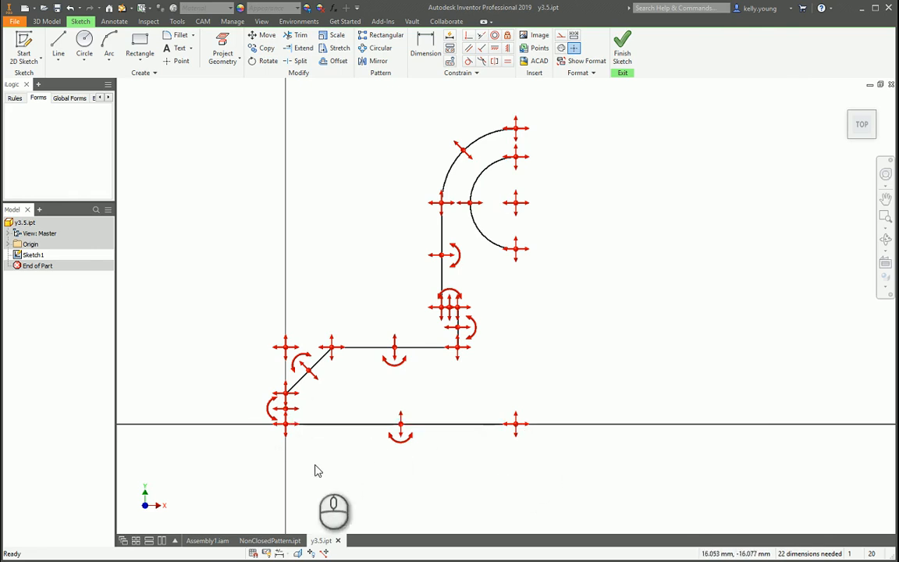
Step: Delete the projected-geometry link that ties the lower-left corner of the remaining half profile to the origin
{"action": "left_click_drag", "start_coordinate": [230, 93], "coordinate": [681, 488]}
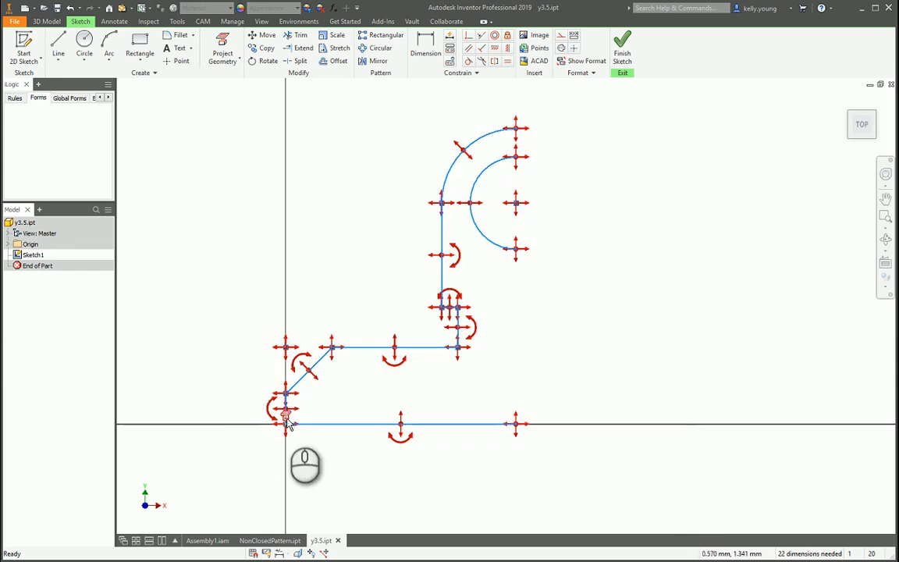
{"action": "left_click_drag", "start_coordinate": [285, 416], "coordinate": [346, 403]}
{"action": "right_click", "coordinate": [346, 403]}
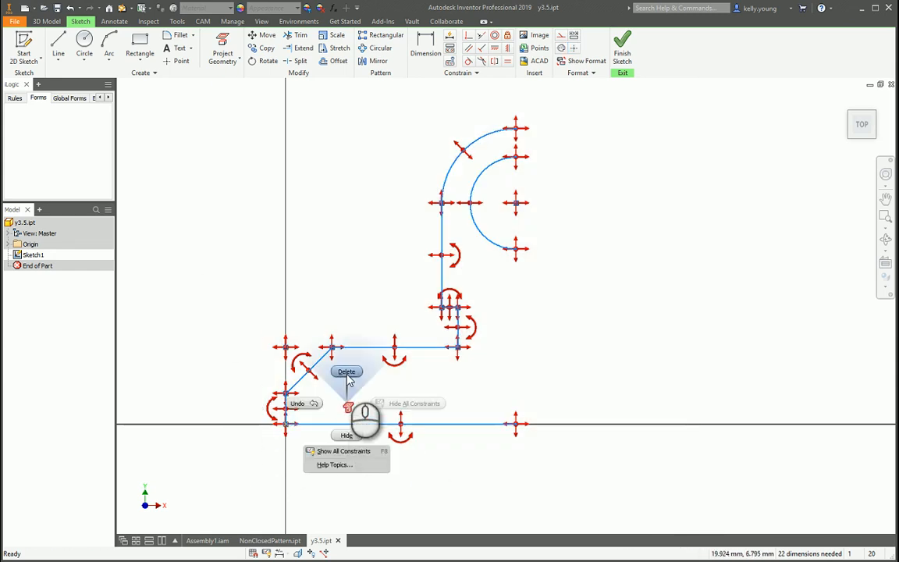
{"action": "left_click", "coordinate": [346, 375]}
{"action": "left_click", "coordinate": [263, 411]}
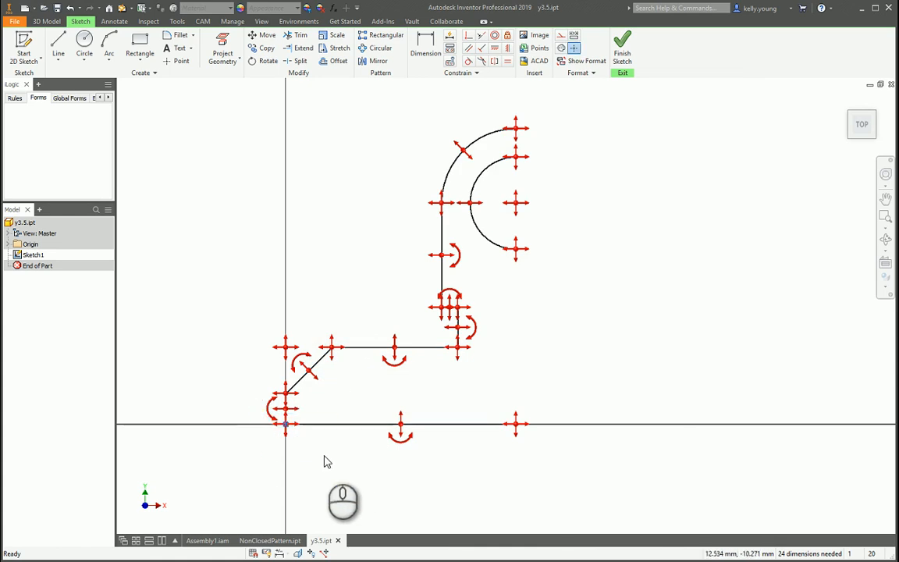
Step: Move the whole half profile freely up and to the left, away from the sketch origin
{"action": "left_click", "coordinate": [180, 203]}
{"action": "left_click", "coordinate": [197, 109]}
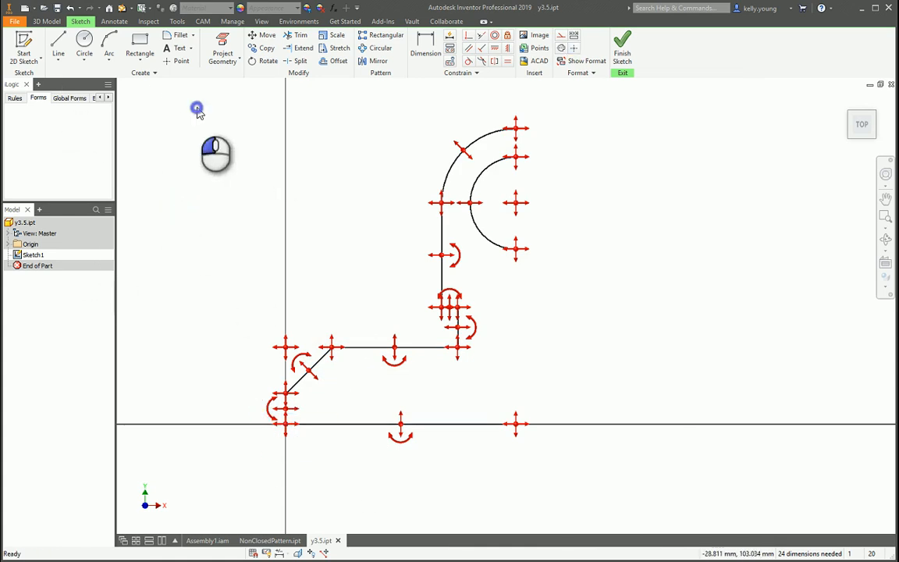
{"action": "left_click_drag", "start_coordinate": [196, 108], "coordinate": [658, 488]}
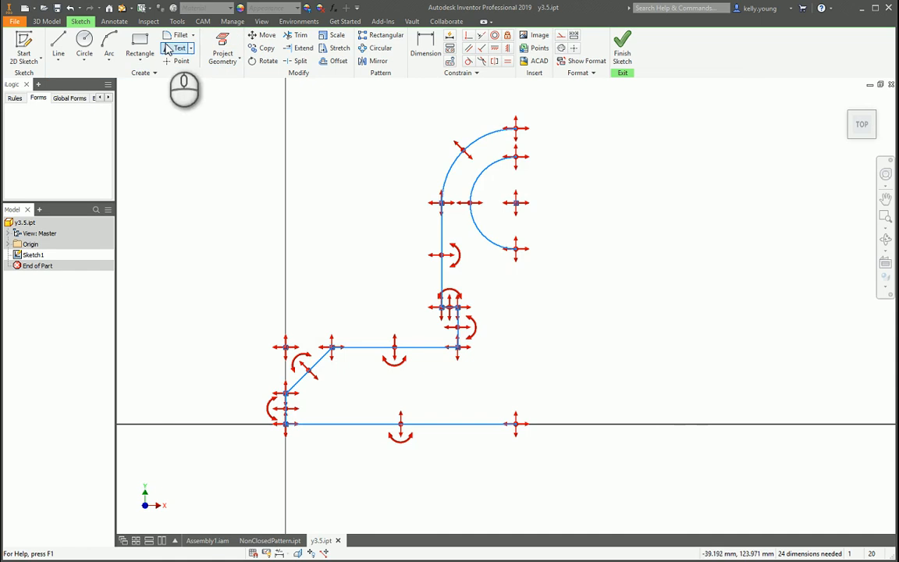
{"action": "left_click", "coordinate": [265, 35]}
{"action": "left_click", "coordinate": [191, 107]}
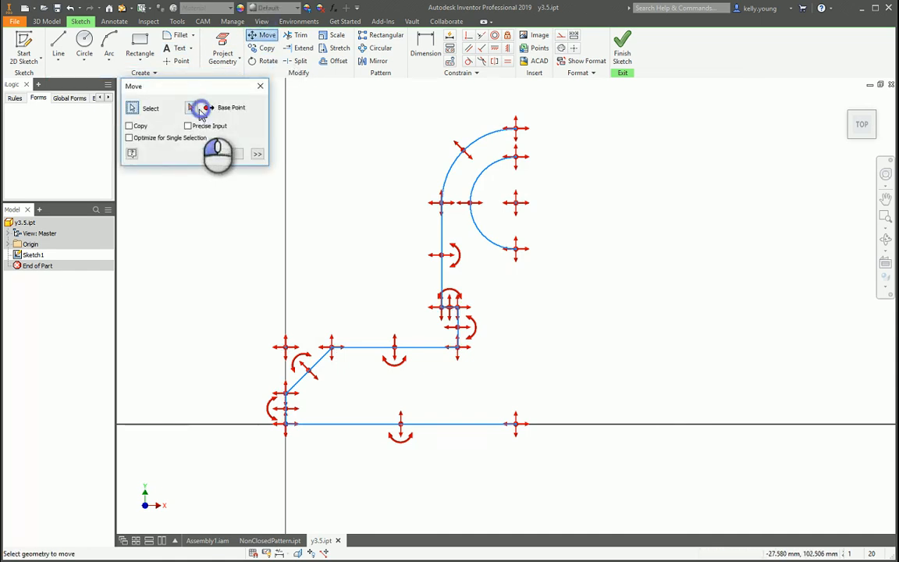
{"action": "left_click", "coordinate": [539, 280]}
{"action": "left_click", "coordinate": [257, 225]}
{"action": "middle_click_drag", "start_coordinate": [321, 292], "coordinate": [573, 362]}
Step: Project the origin's Center Point into the sketch
{"action": "left_click", "coordinate": [7, 244]}
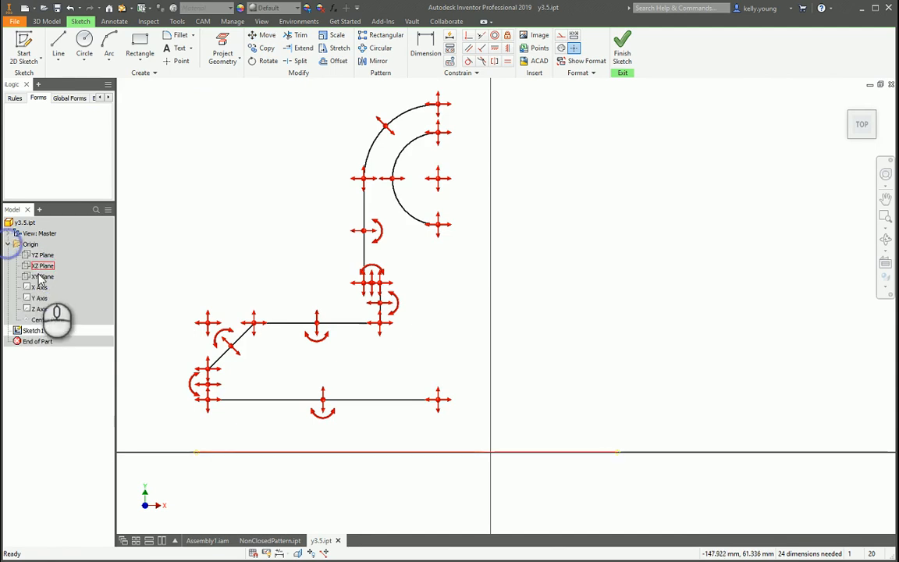
{"action": "left_click", "coordinate": [47, 319]}
{"action": "left_click", "coordinate": [217, 49]}
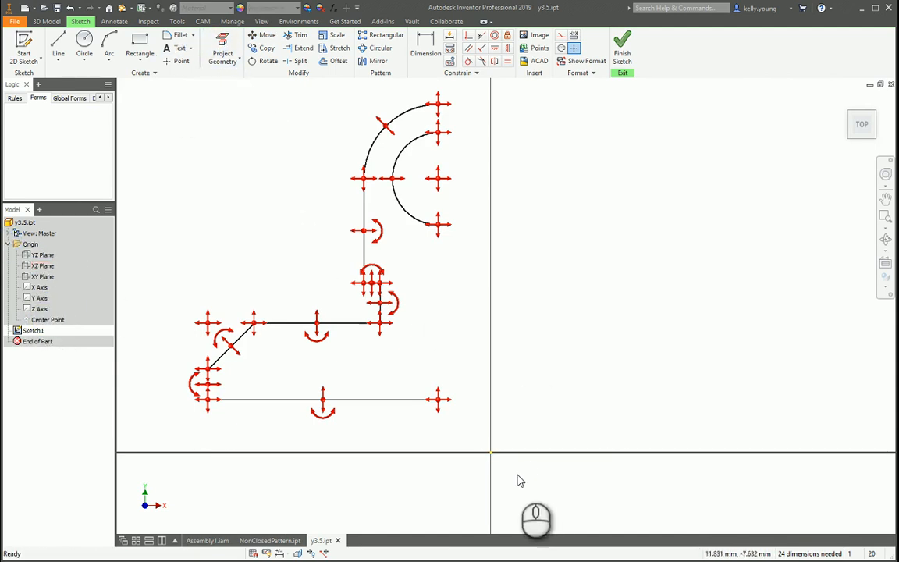
Step: Move the half profile so that the right end of its bottom line lands on the projected center point
{"action": "scroll", "coordinate": [482, 459], "scroll_direction": "up", "scroll_amount": 3}
{"action": "mouse_move", "coordinate": [335, 267]}
{"action": "left_mouse_down"}
{"action": "mouse_move", "coordinate": [504, 466]}
{"action": "mouse_move", "coordinate": [509, 448]}
{"action": "left_mouse_up"}
{"action": "left_click", "coordinate": [263, 35]}
{"action": "left_click", "coordinate": [191, 108]}
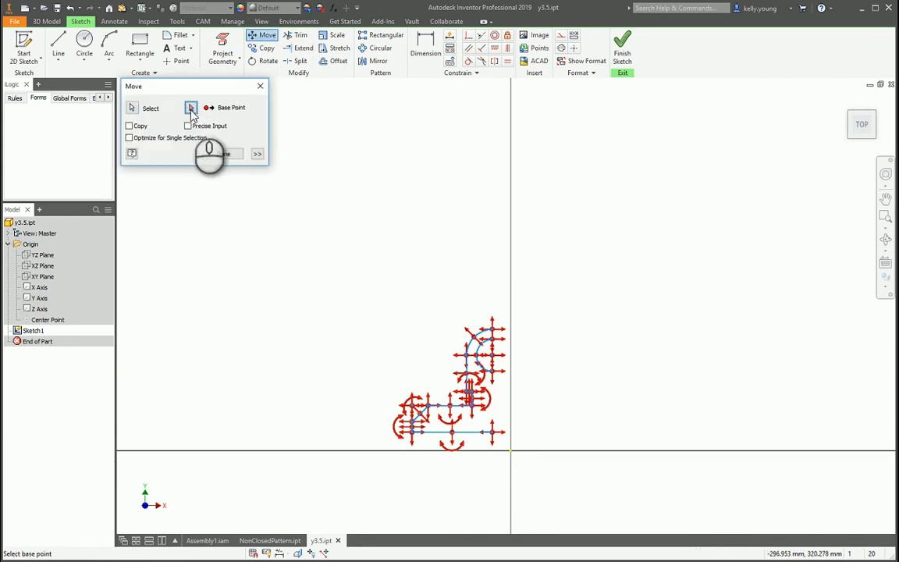
{"action": "scroll", "coordinate": [514, 439], "scroll_direction": "down", "scroll_amount": 4}
{"action": "left_click", "coordinate": [438, 414]}
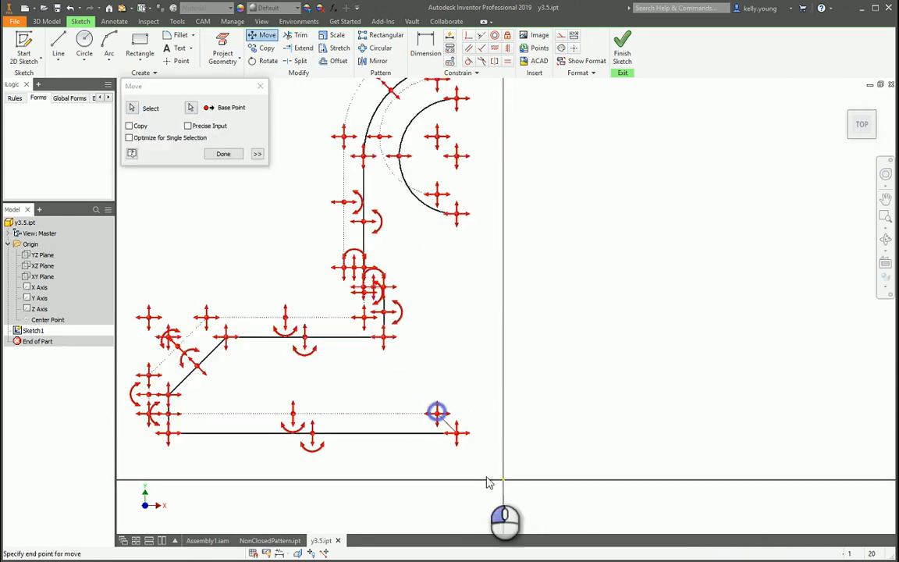
{"action": "left_click", "coordinate": [503, 480]}
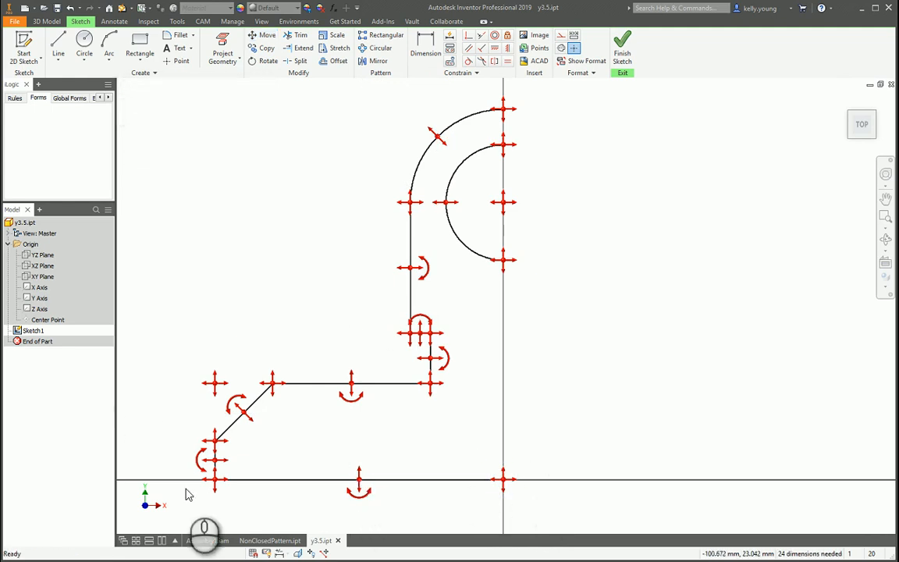
Step: Apply horizontal constraints to the base's bottom line and its upper edge
{"action": "left_click", "coordinate": [495, 50]}
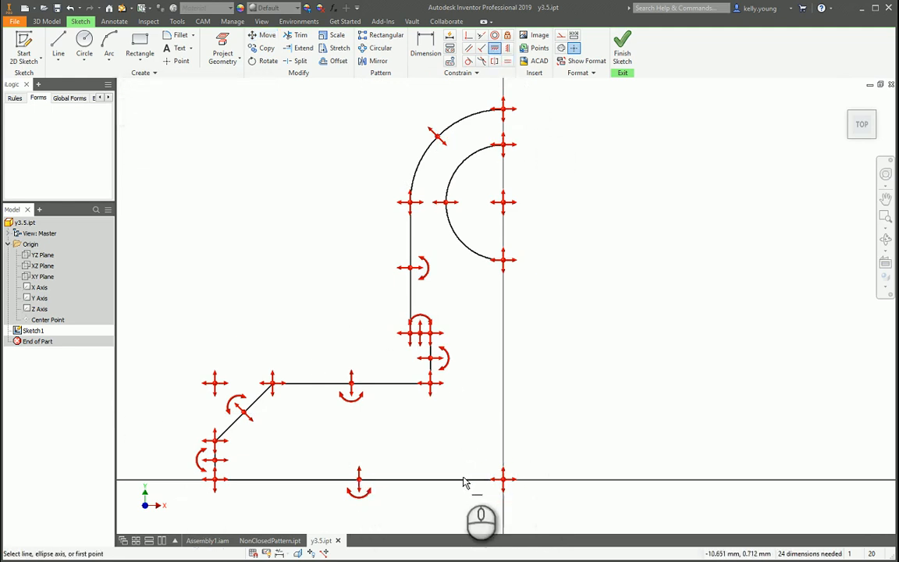
{"action": "left_click", "coordinate": [462, 479]}
{"action": "left_click", "coordinate": [296, 383]}
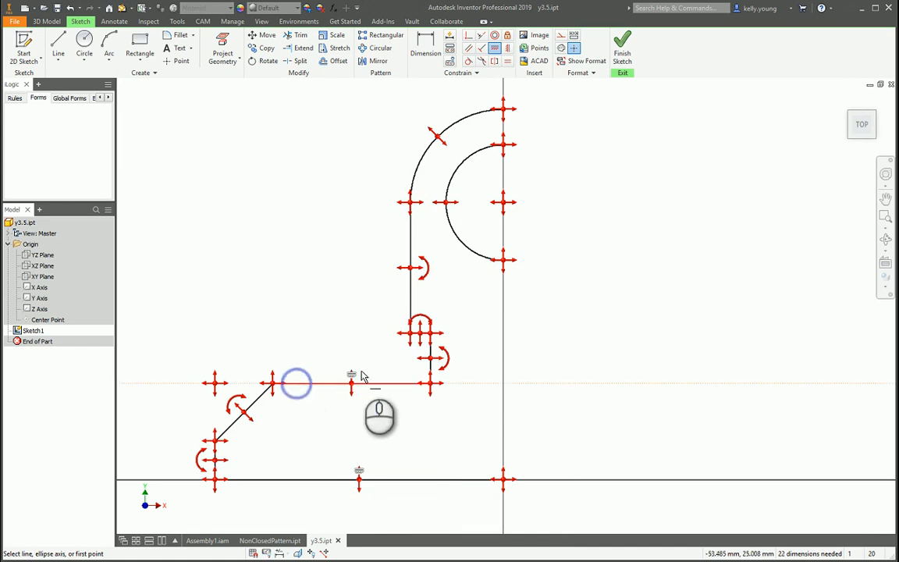
Step: Apply vertical constraints to the upright's long edge, the short step edge and the base's left edge
{"action": "left_click", "coordinate": [508, 48]}
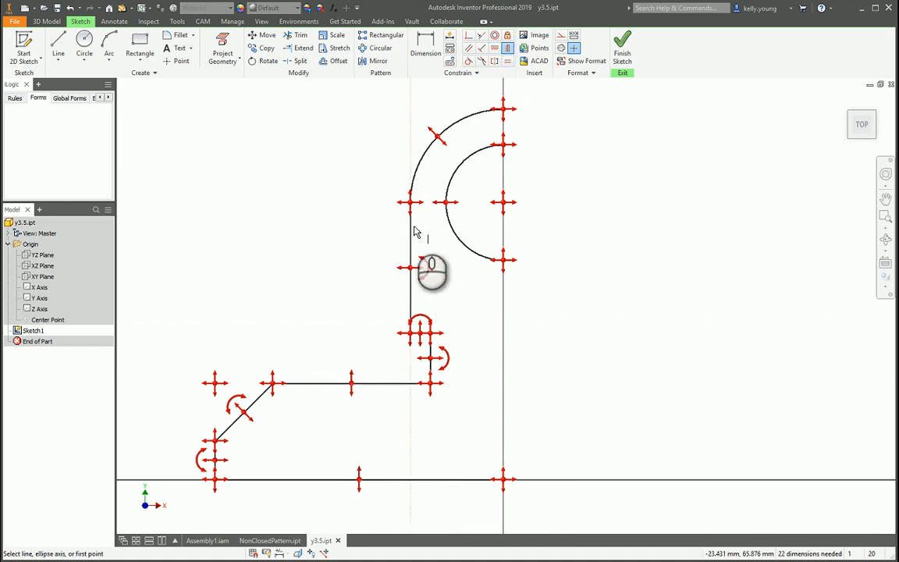
{"action": "left_click", "coordinate": [411, 233]}
{"action": "left_click", "coordinate": [430, 348]}
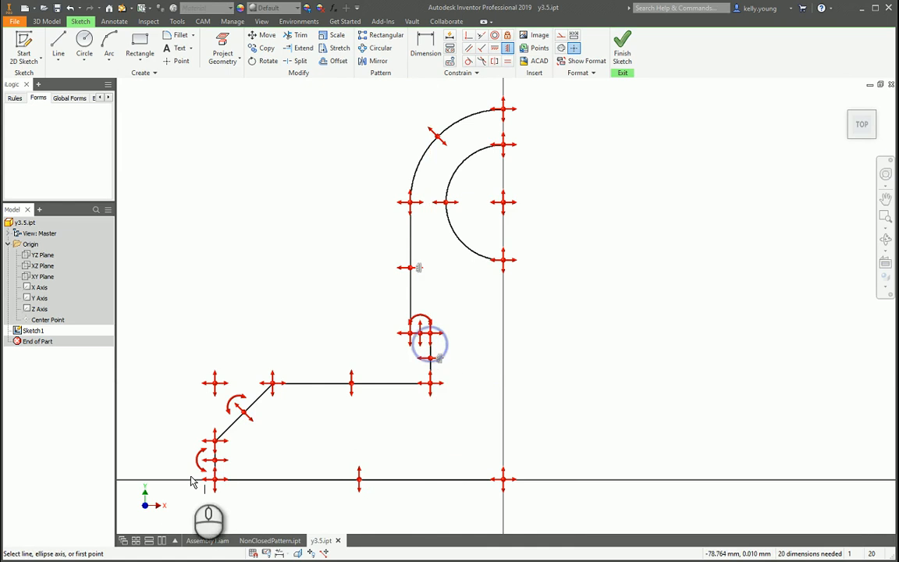
{"action": "key", "text": "Escape"}
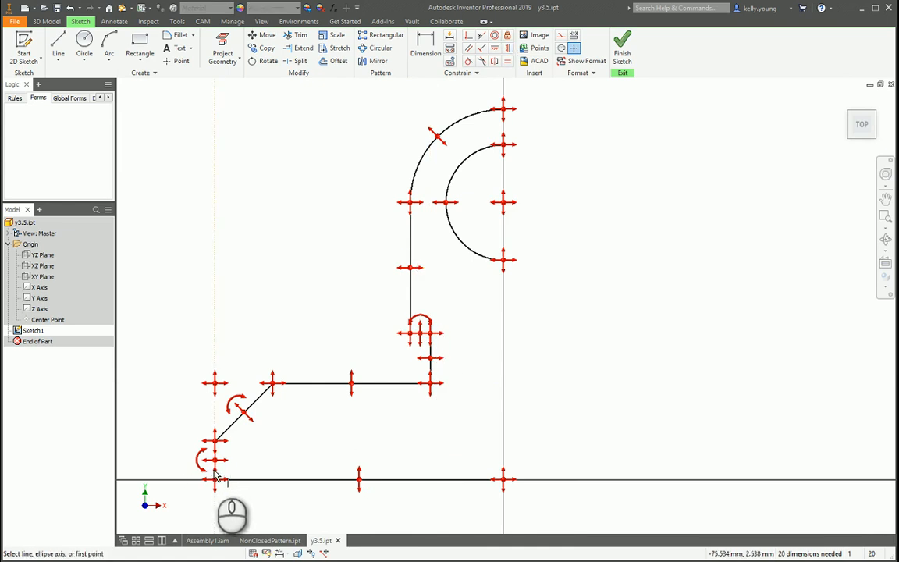
{"action": "left_click", "coordinate": [215, 470]}
Step: Apply a horizontal constraint to the short ledge line beneath the upright
{"action": "left_click", "coordinate": [495, 48]}
{"action": "scroll", "coordinate": [432, 343], "scroll_direction": "up", "scroll_amount": 5}
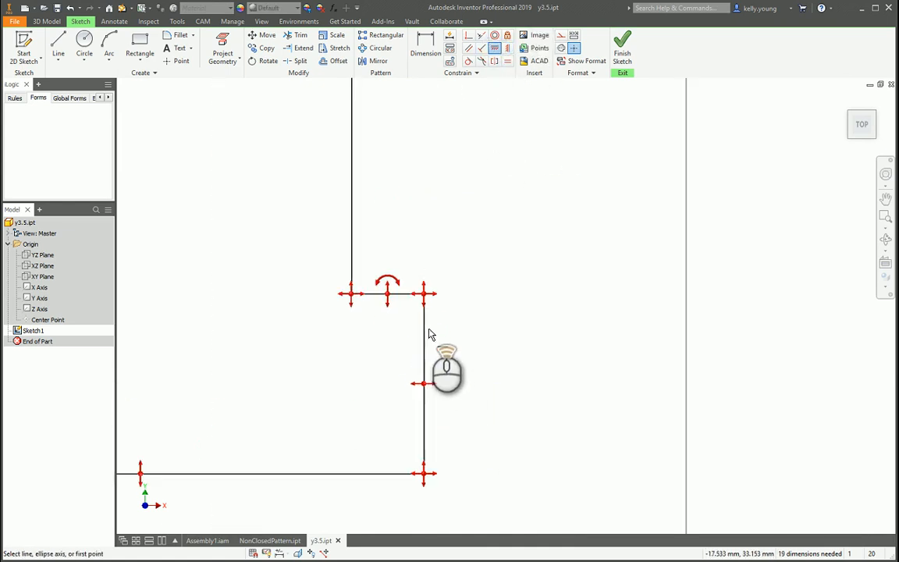
{"action": "scroll", "coordinate": [503, 331], "scroll_direction": "down", "scroll_amount": 4}
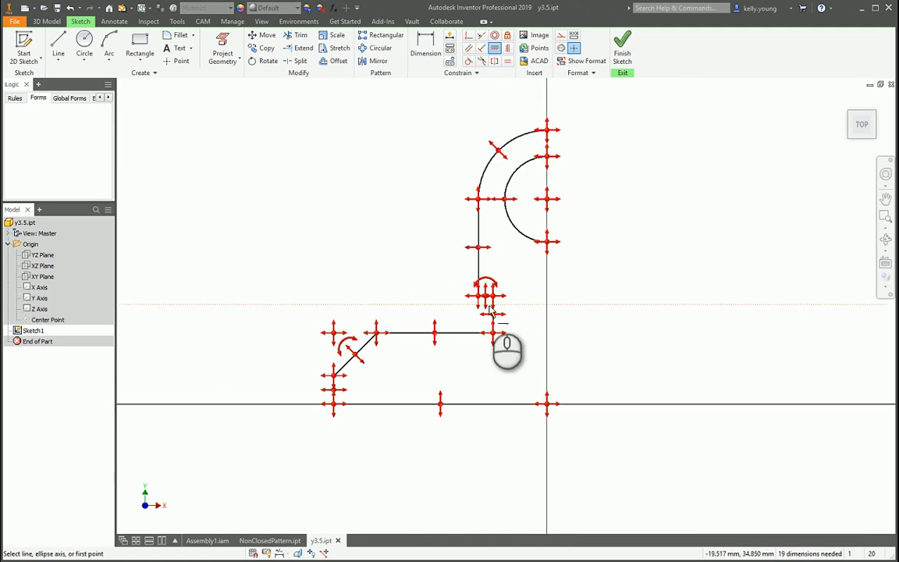
{"action": "scroll", "coordinate": [476, 274], "scroll_direction": "up", "scroll_amount": 3}
{"action": "key", "text": "Escape"}
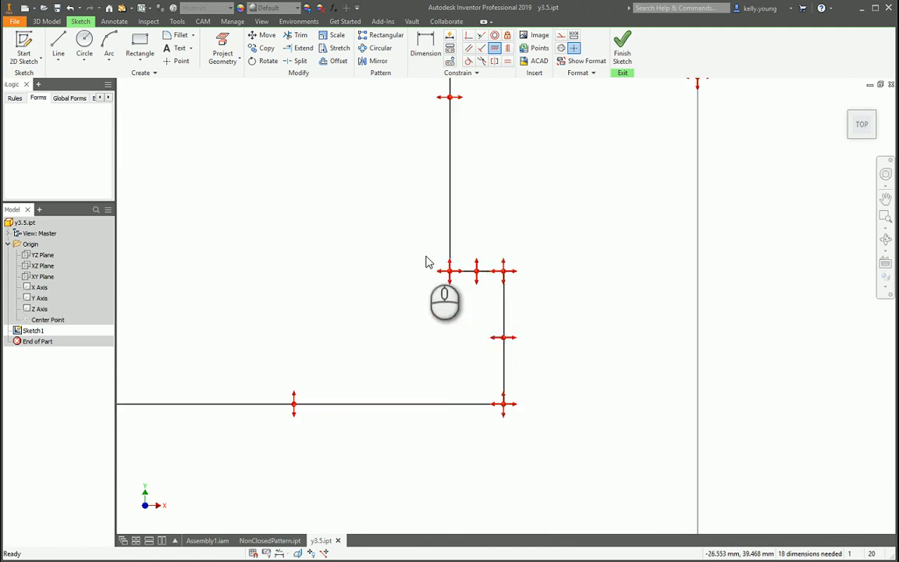
{"action": "left_click", "coordinate": [426, 255]}
{"action": "key", "text": "Delete"}
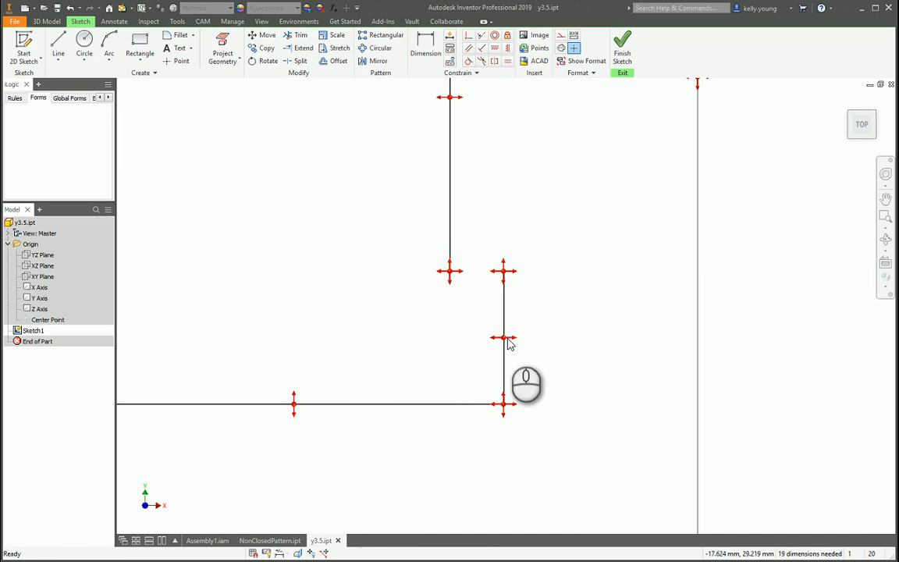
{"action": "key", "text": "ctrl+z"}
Step: Dimension the angle between the sloped corner line and the base's left vertical edge, accepting the proposed value
{"action": "scroll", "coordinate": [582, 309], "scroll_direction": "down", "scroll_amount": 2}
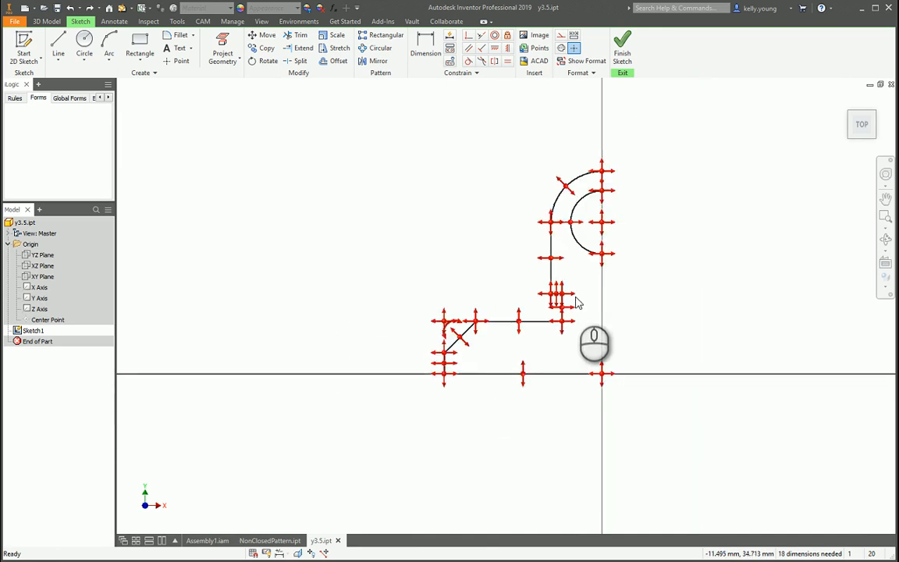
{"action": "scroll", "coordinate": [526, 333], "scroll_direction": "up", "scroll_amount": 1}
{"action": "scroll", "coordinate": [315, 445], "scroll_direction": "up", "scroll_amount": 1}
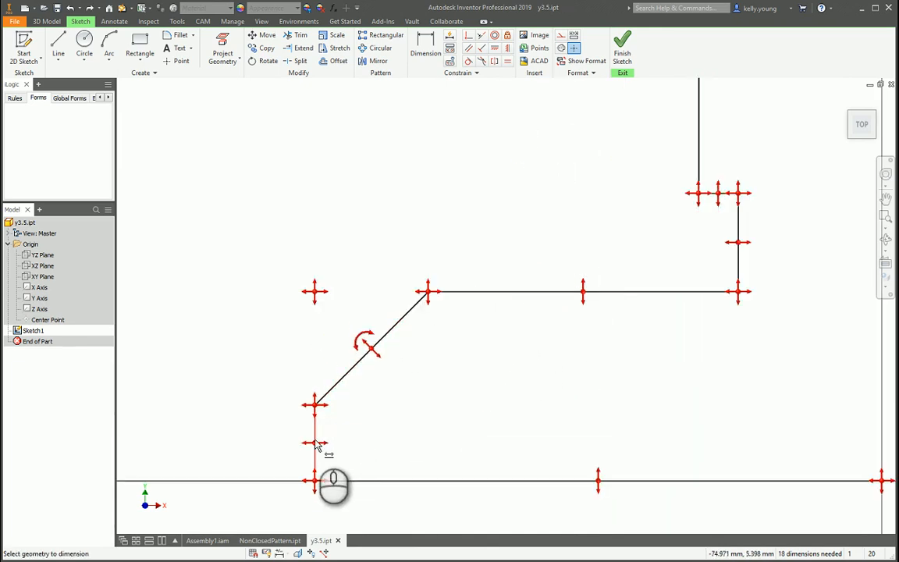
{"action": "left_click", "coordinate": [337, 382]}
{"action": "left_click", "coordinate": [366, 431]}
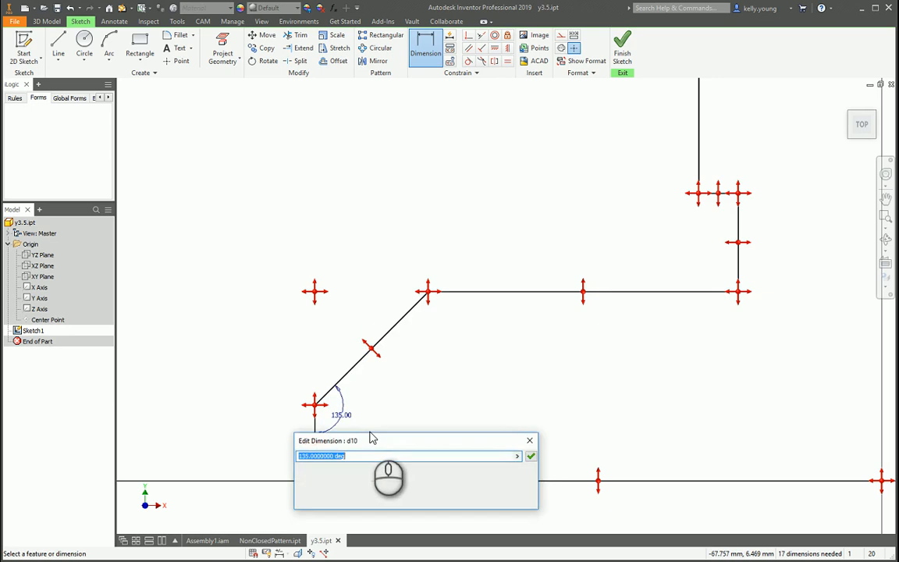
{"action": "key", "text": "Return"}
{"action": "left_click", "coordinate": [477, 291]}
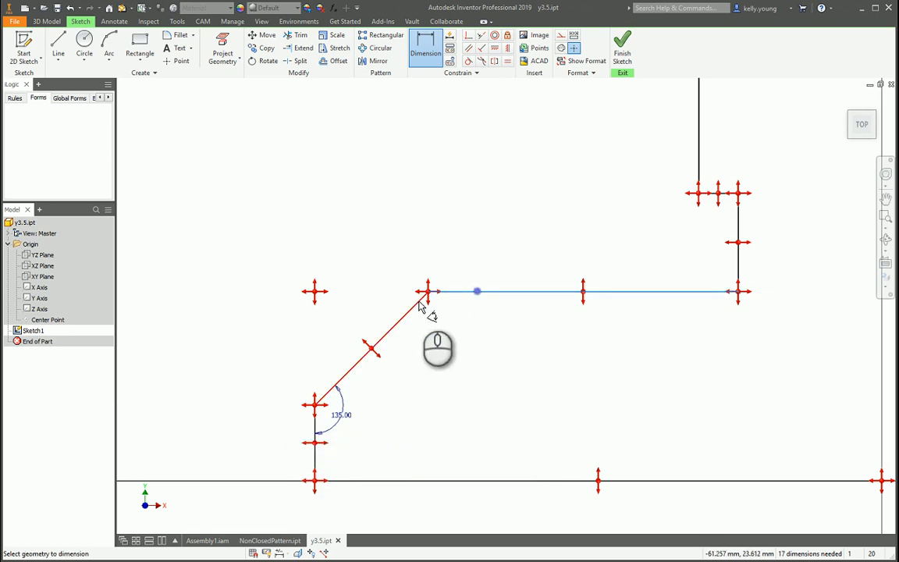
{"action": "left_click", "coordinate": [420, 298]}
{"action": "left_click", "coordinate": [432, 337]}
{"action": "left_click", "coordinate": [236, 103]}
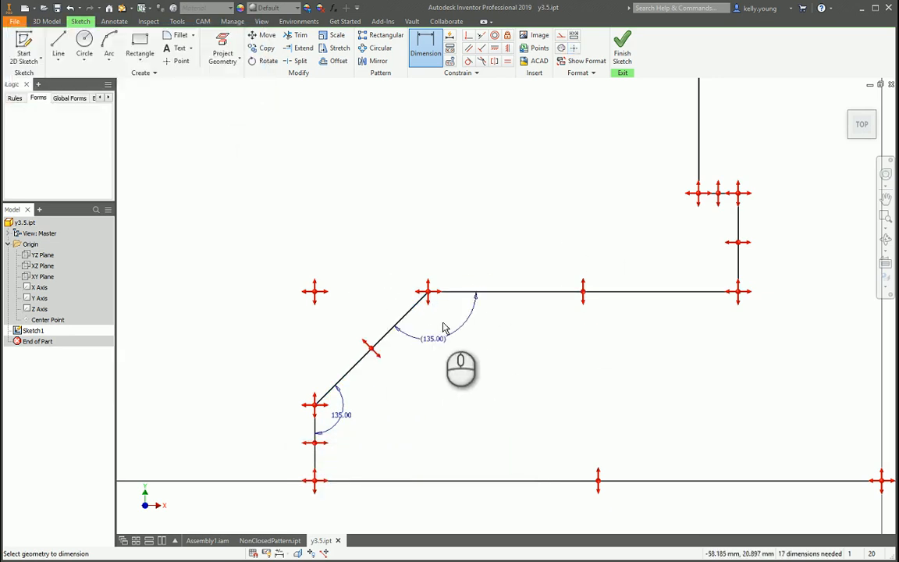
{"action": "key", "text": "Escape"}
Step: Dimension the vertical distance between the base's upper edge and its bottom line, accepting the proposed value
{"action": "key", "text": "d"}
{"action": "left_click", "coordinate": [510, 292]}
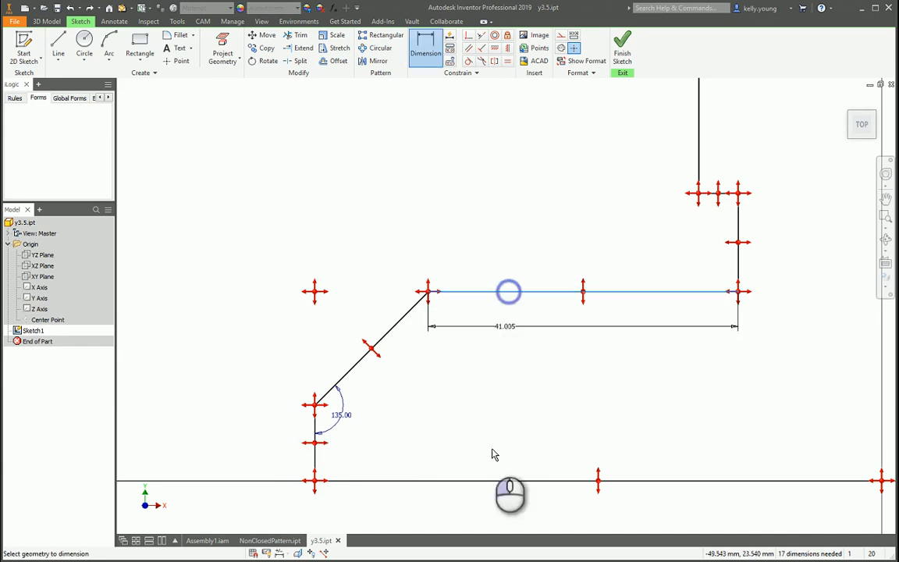
{"action": "left_click", "coordinate": [497, 480]}
{"action": "left_click", "coordinate": [496, 429]}
{"action": "key", "text": "Return"}
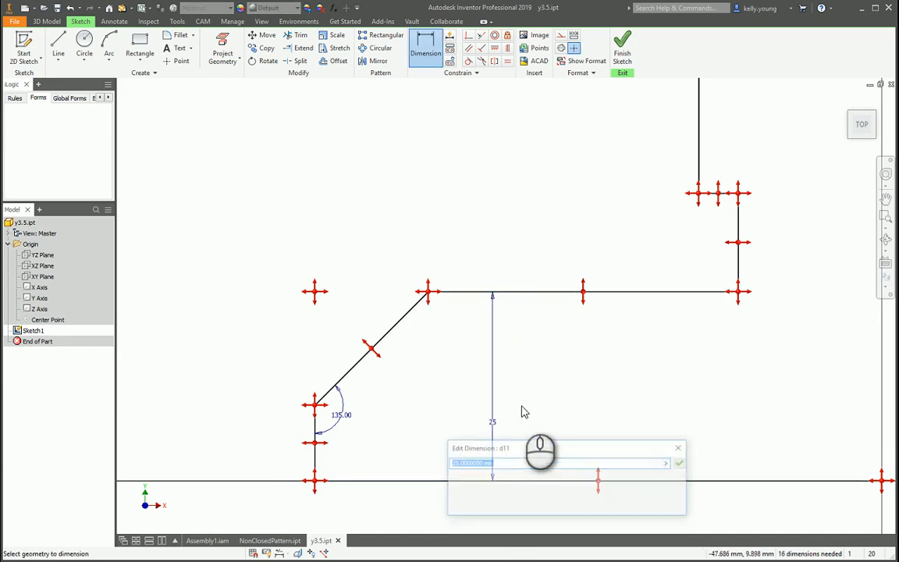
Step: Dimension the vertical distance from the base's upper edge to the short ledge line, accepting the proposed value
{"action": "left_click", "coordinate": [700, 292]}
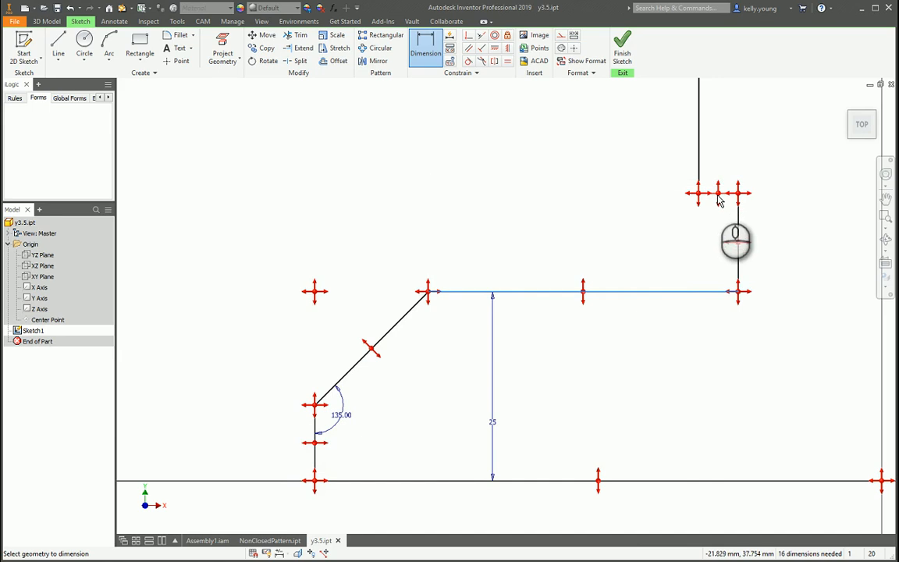
{"action": "left_click", "coordinate": [718, 194]}
{"action": "left_click", "coordinate": [630, 208]}
{"action": "left_click", "coordinate": [820, 251]}
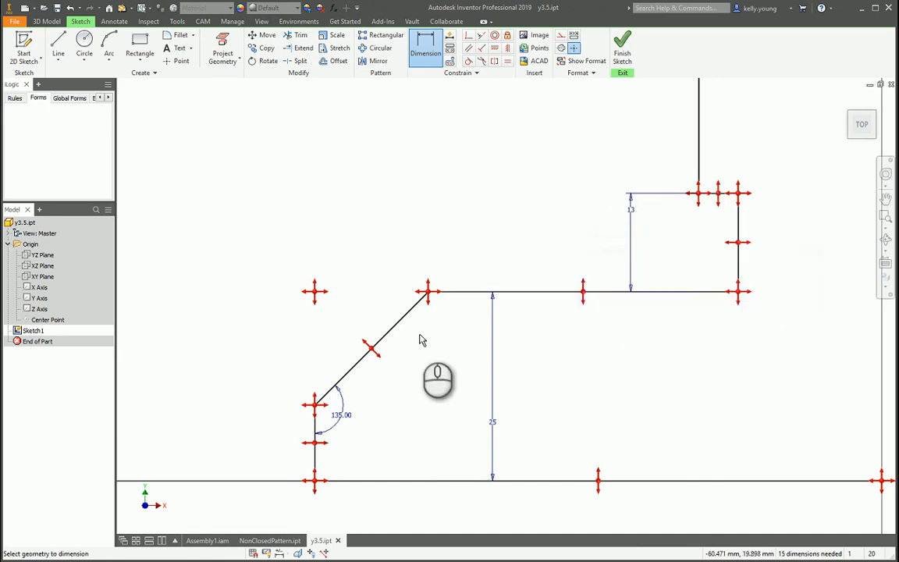
Step: Dimension the overall height from the bottom line to the top of the outer arc, accepting the proposed value
{"action": "scroll", "coordinate": [522, 422], "scroll_direction": "down", "scroll_amount": 3}
{"action": "left_click", "coordinate": [579, 512]}
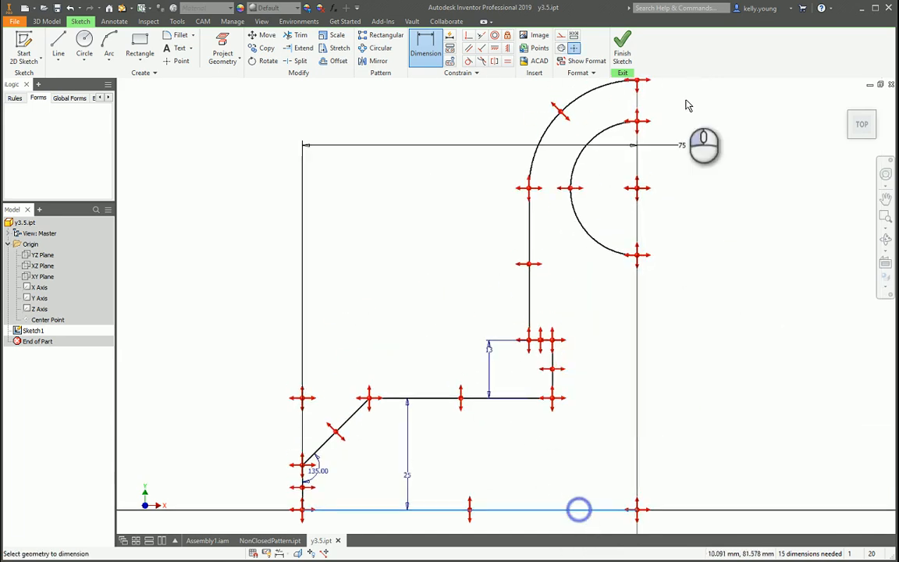
{"action": "left_click", "coordinate": [638, 82]}
{"action": "left_click", "coordinate": [238, 280]}
{"action": "left_click", "coordinate": [428, 322]}
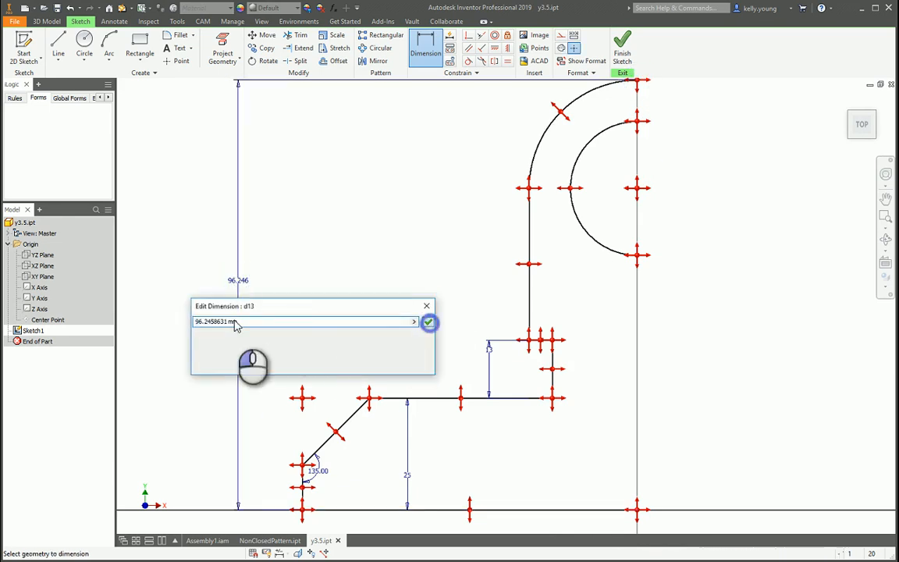
Step: Dimension the radius of the inner arc, accepting the proposed value
{"action": "middle_click_drag", "start_coordinate": [644, 192], "coordinate": [591, 288]}
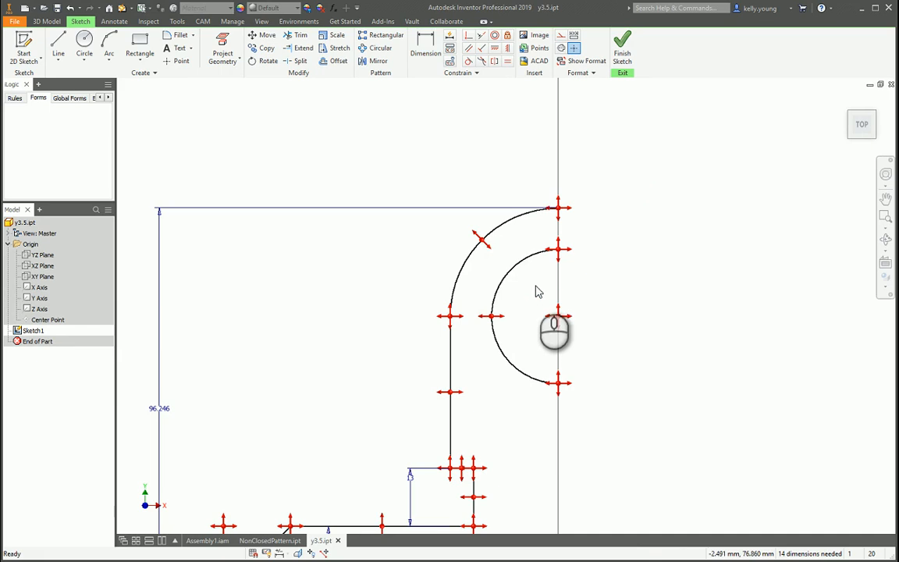
{"action": "key", "text": "d"}
{"action": "left_click", "coordinate": [519, 261]}
{"action": "left_click", "coordinate": [517, 297]}
{"action": "key", "text": "Return"}
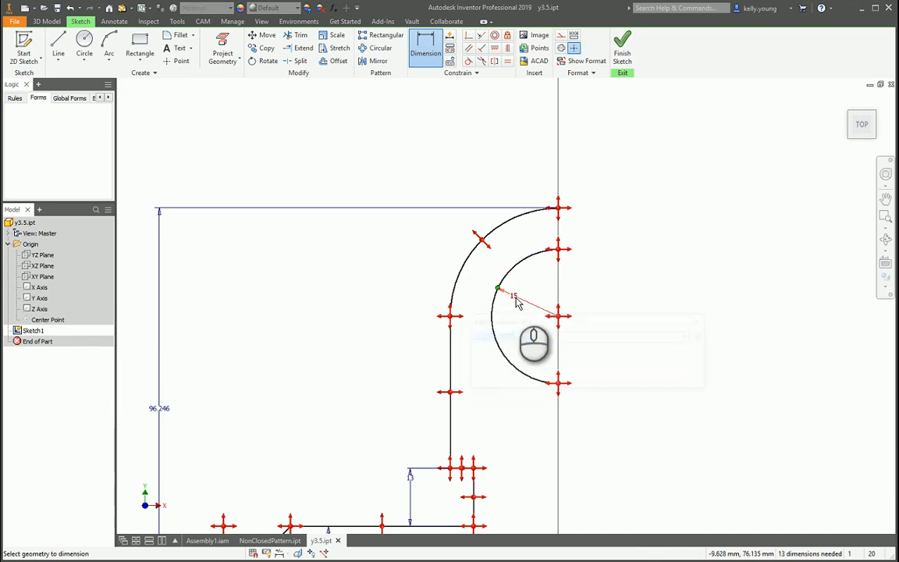
{"action": "key", "text": "Escape"}
Step: Try to dimension the outer arc's radius and the vertical gap between the upper endpoints of the two arcs
{"action": "left_click", "coordinate": [494, 232]}
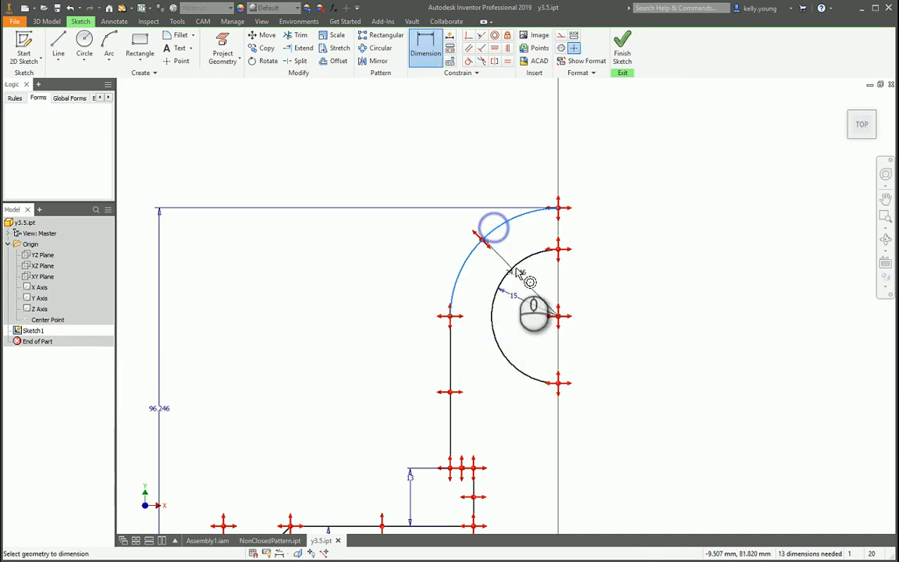
{"action": "left_click", "coordinate": [514, 266]}
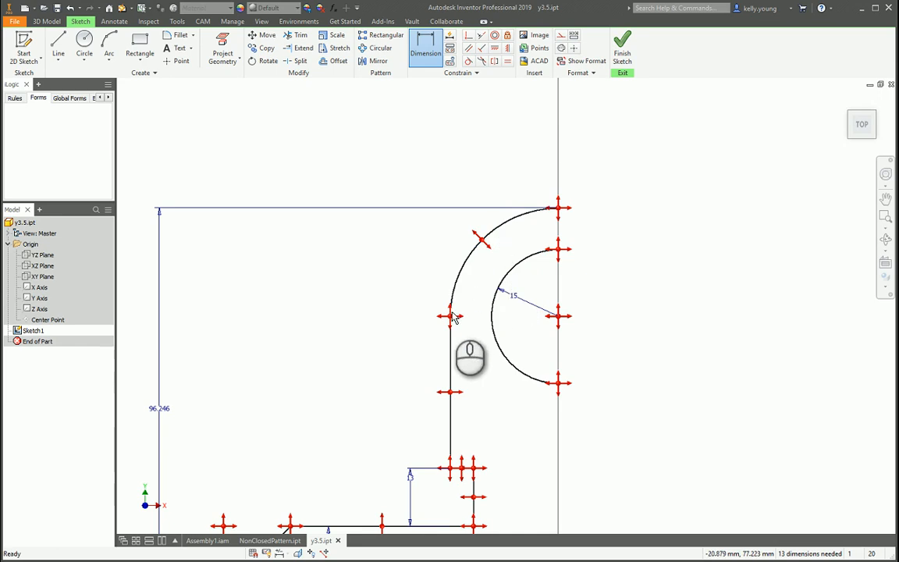
{"action": "left_click", "coordinate": [559, 251]}
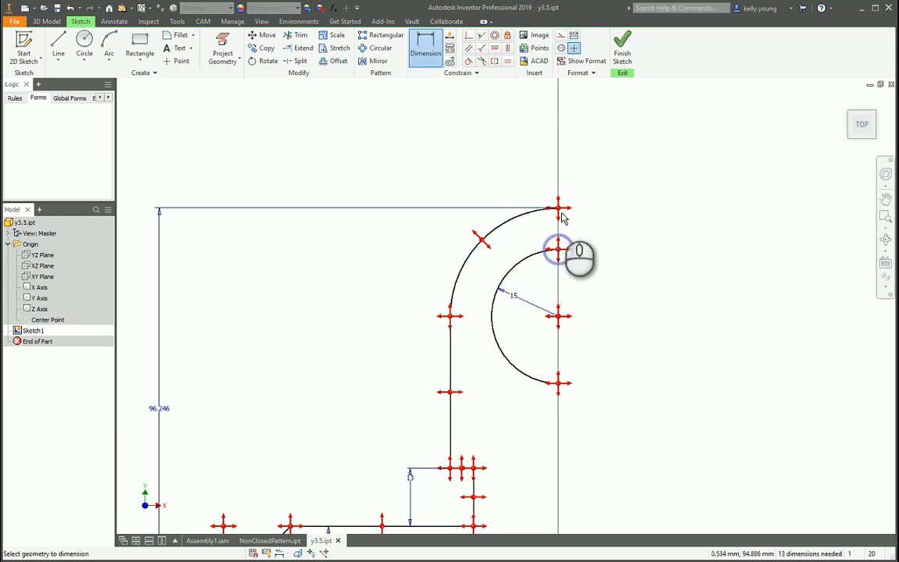
{"action": "left_click", "coordinate": [559, 209]}
{"action": "key", "text": "Escape"}
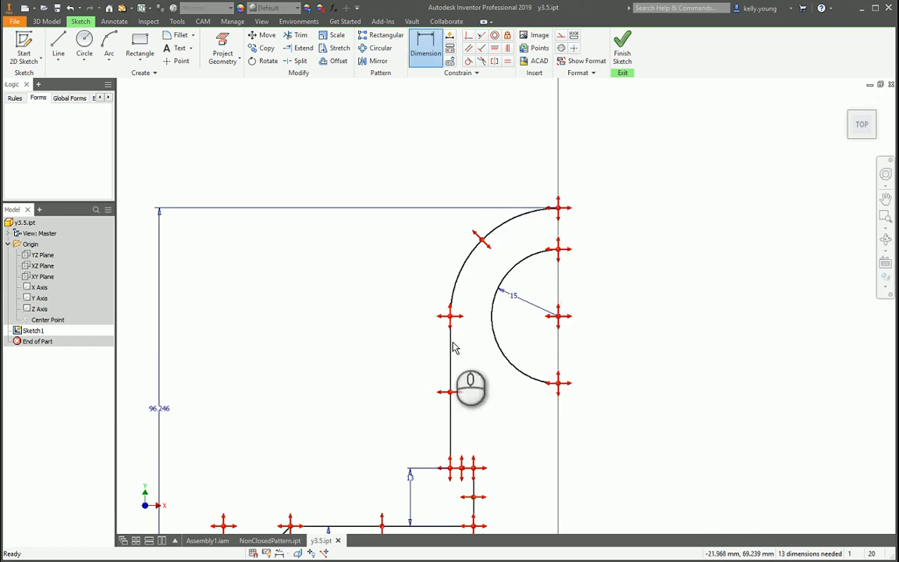
{"action": "middle_click_drag", "start_coordinate": [456, 349], "coordinate": [502, 176]}
{"action": "middle_click_drag", "start_coordinate": [484, 333], "coordinate": [487, 353]}
{"action": "scroll", "coordinate": [492, 353], "scroll_direction": "down", "scroll_amount": 3}
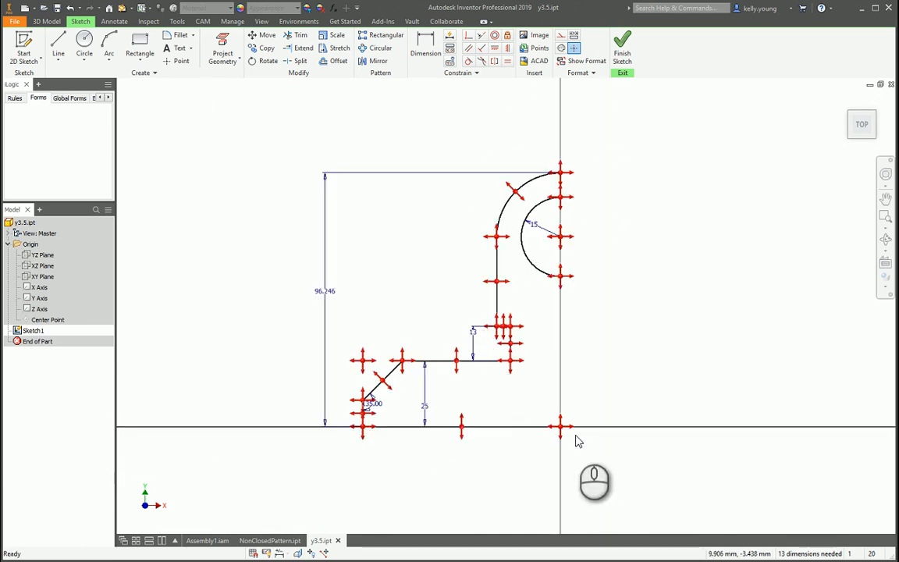
{"action": "middle_click_drag", "start_coordinate": [572, 435], "coordinate": [526, 452]}
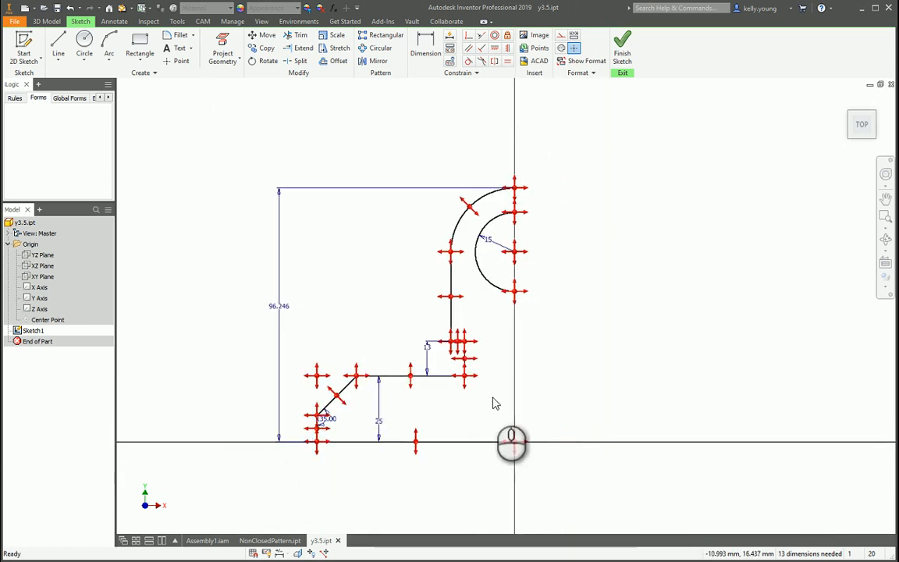
{"action": "mouse_move", "coordinate": [509, 428]}
{"action": "left_mouse_down"}
{"action": "mouse_move", "coordinate": [315, 367]}
{"action": "mouse_move", "coordinate": [311, 327]}
{"action": "mouse_move", "coordinate": [292, 324]}
{"action": "left_mouse_up"}
{"action": "left_click", "coordinate": [436, 205]}
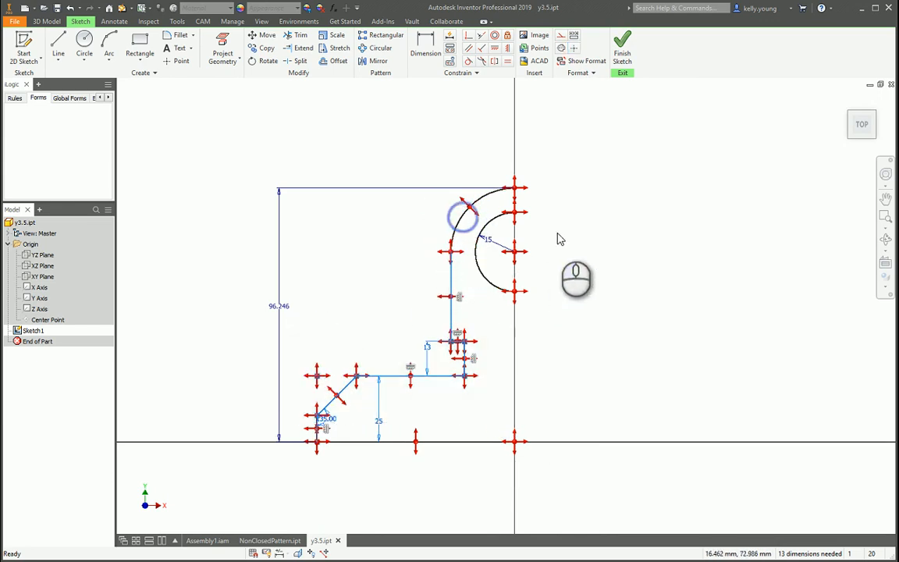
{"action": "left_click", "coordinate": [508, 49]}
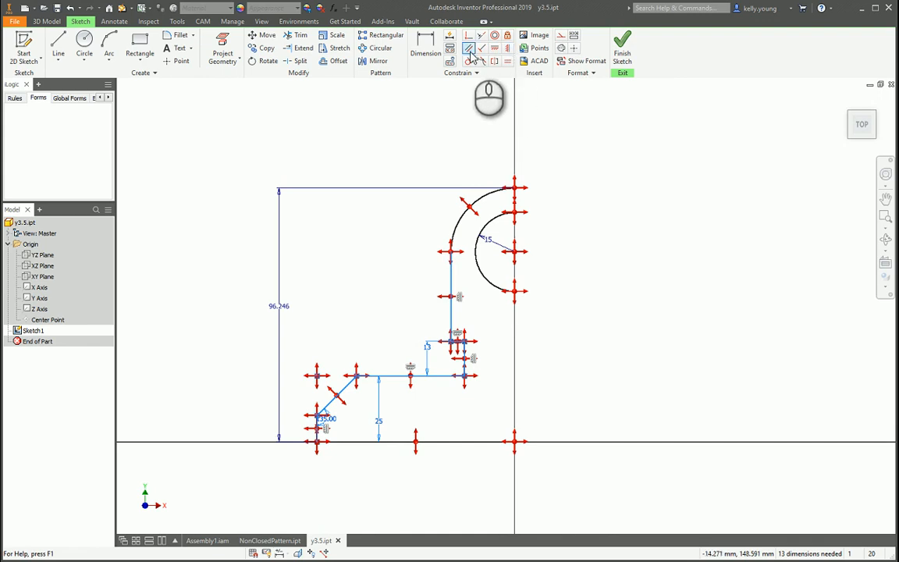
Step: Draw a vertical line from the origin to the top of the outer arc and convert it to construction geometry
{"action": "key", "text": "l"}
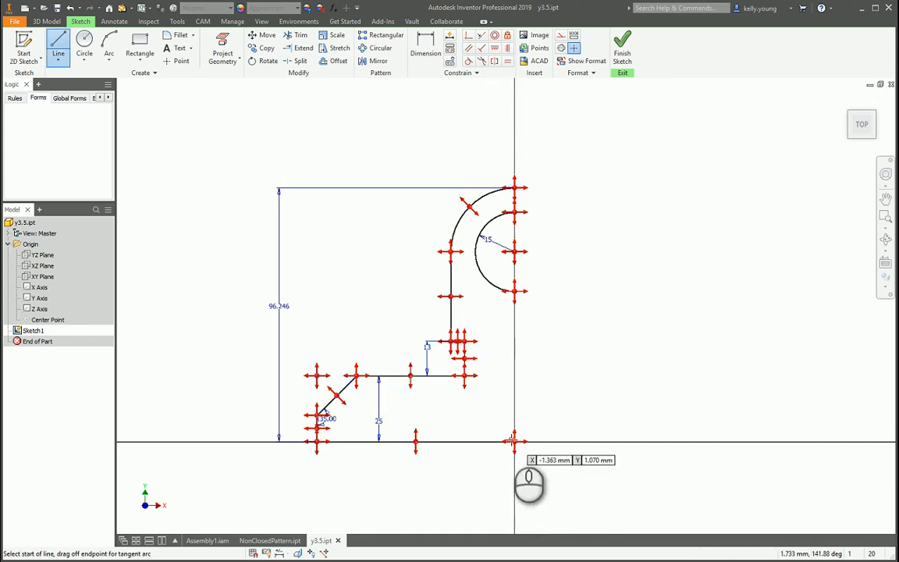
{"action": "left_click", "coordinate": [514, 442]}
{"action": "left_click", "coordinate": [514, 187]}
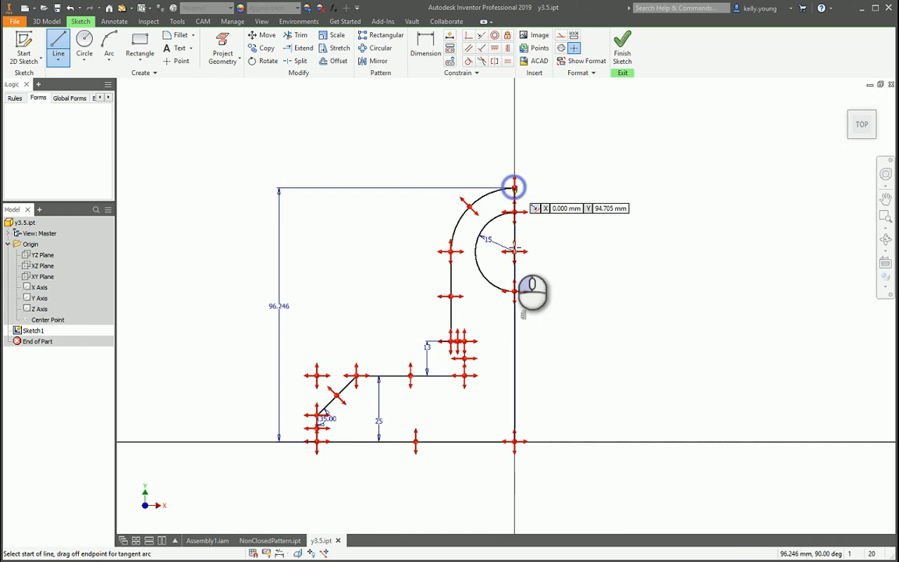
{"action": "key", "text": "Escape"}
{"action": "left_click_drag", "start_coordinate": [539, 369], "coordinate": [486, 344]}
{"action": "left_click", "coordinate": [562, 35]}
{"action": "left_click", "coordinate": [614, 301]}
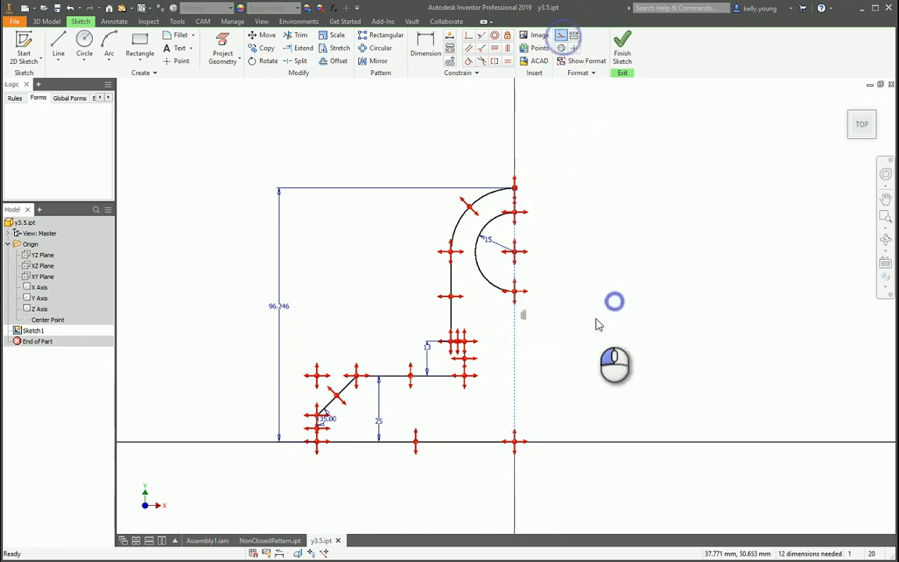
Step: Mirror the left half of the bracket profile, including both arcs, about the vertical construction line
{"action": "mouse_move", "coordinate": [488, 414]}
{"action": "left_mouse_down"}
{"action": "mouse_move", "coordinate": [223, 204]}
{"action": "mouse_move", "coordinate": [218, 185]}
{"action": "mouse_move", "coordinate": [219, 209]}
{"action": "left_mouse_up"}
{"action": "mouse_move", "coordinate": [490, 423]}
{"action": "left_mouse_down"}
{"action": "mouse_move", "coordinate": [498, 429]}
{"action": "mouse_move", "coordinate": [171, 217]}
{"action": "mouse_move", "coordinate": [152, 192]}
{"action": "left_mouse_up"}
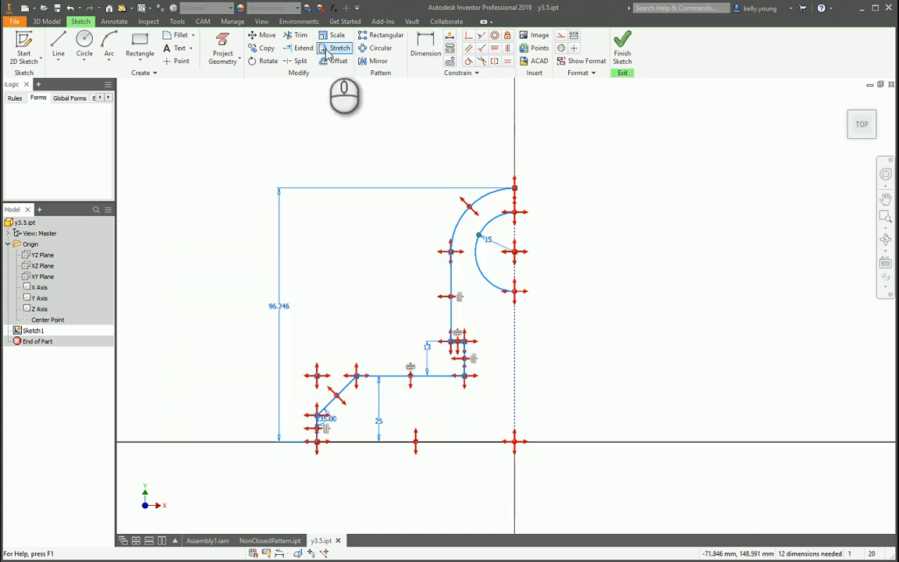
{"action": "left_click", "coordinate": [378, 61]}
{"action": "left_click", "coordinate": [184, 107]}
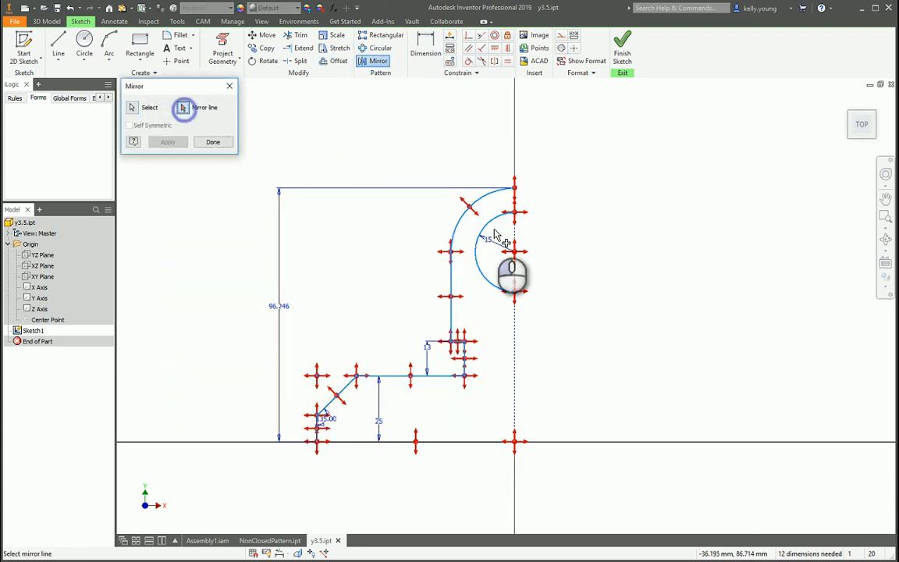
{"action": "left_click", "coordinate": [513, 234]}
{"action": "left_click", "coordinate": [168, 141]}
{"action": "left_click", "coordinate": [214, 142]}
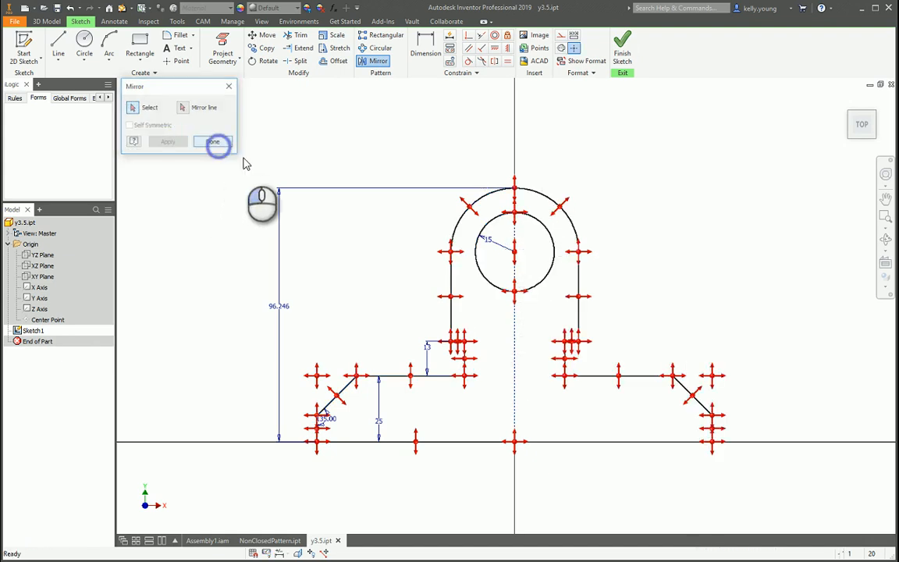
Step: Try to make the two upper base edges collinear, and likewise the two short ledge lines
{"action": "scroll", "coordinate": [436, 469], "scroll_direction": "up", "scroll_amount": 3}
{"action": "scroll", "coordinate": [416, 423], "scroll_direction": "down", "scroll_amount": 3}
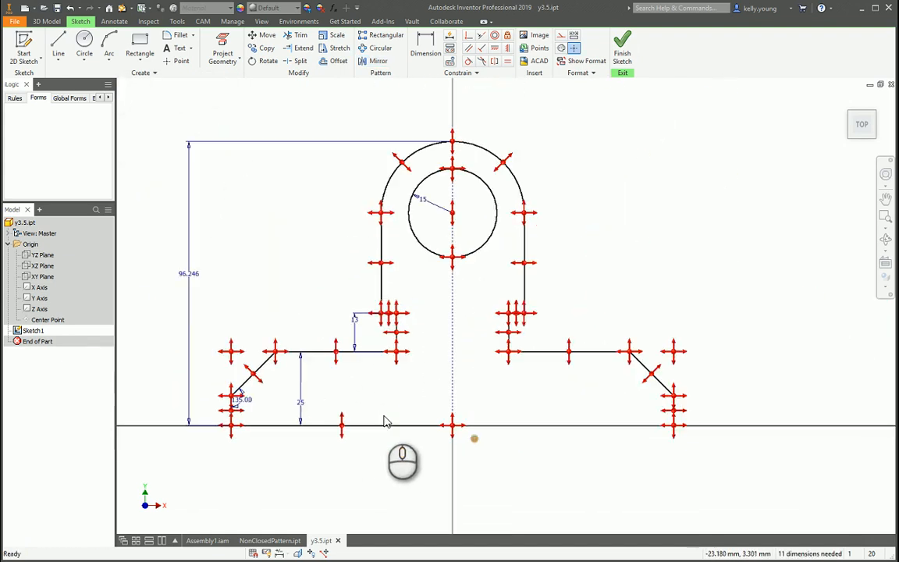
{"action": "left_click", "coordinate": [479, 36]}
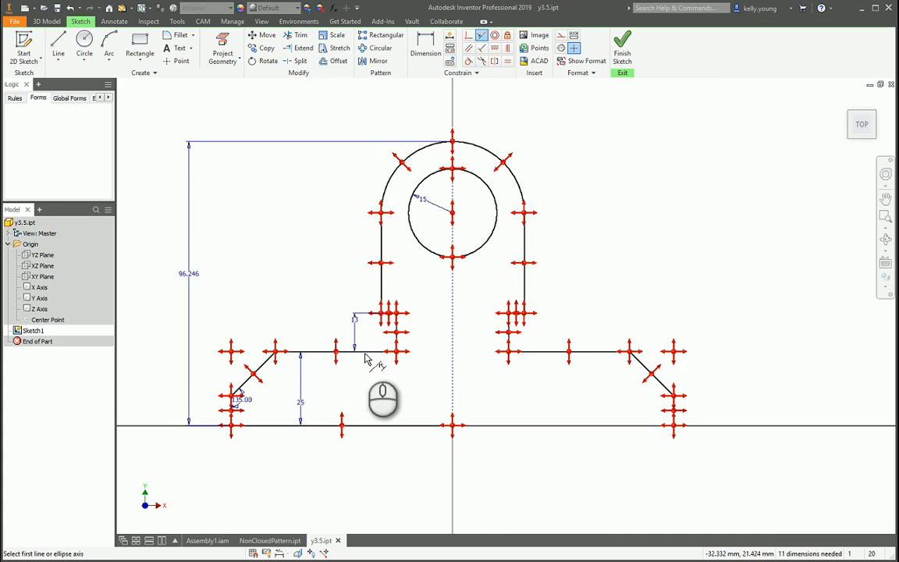
{"action": "left_click", "coordinate": [597, 355]}
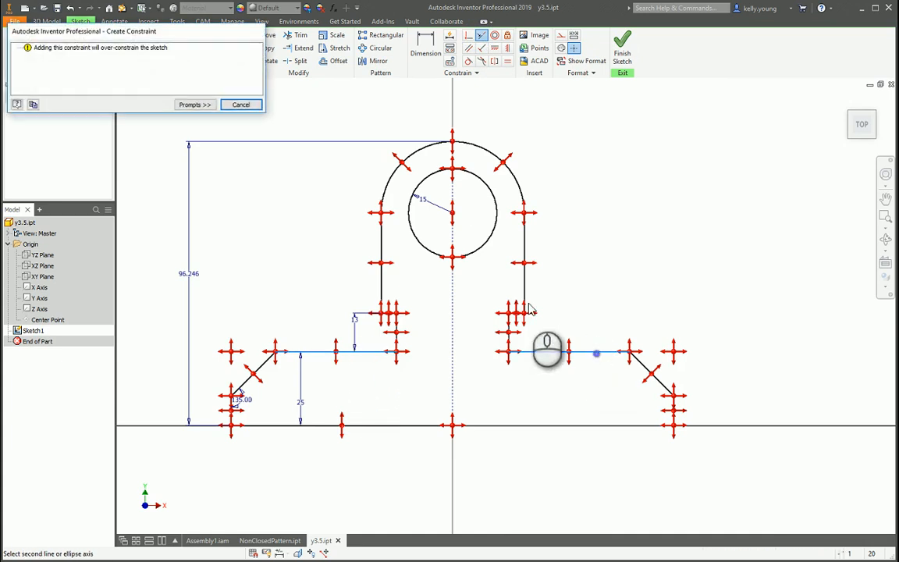
{"action": "key", "text": "Escape"}
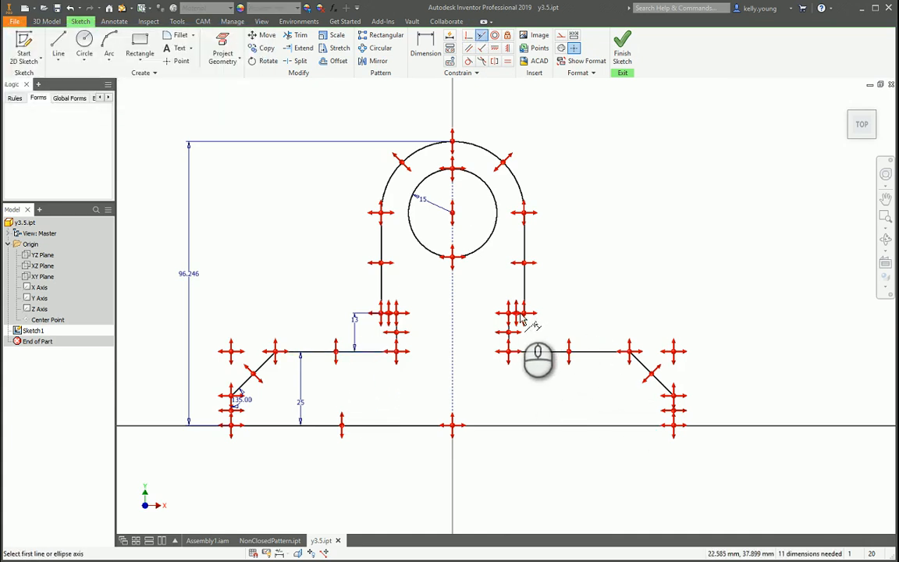
{"action": "left_click", "coordinate": [521, 314]}
{"action": "left_click", "coordinate": [392, 313]}
{"action": "key", "text": "Escape"}
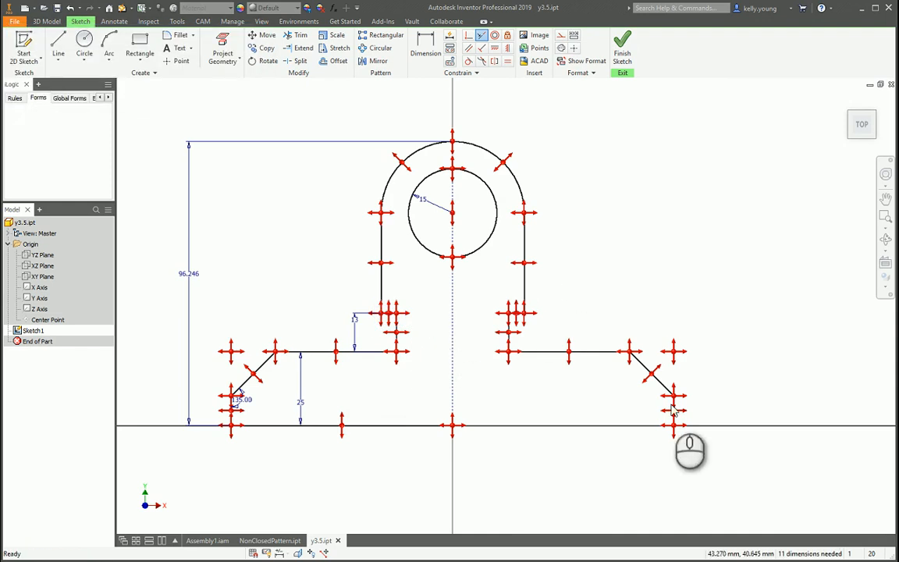
Step: Delete all constraints from the mirrored right half of the bracket profile
{"action": "left_click_drag", "start_coordinate": [417, 114], "coordinate": [781, 506]}
{"action": "right_click", "coordinate": [576, 268]}
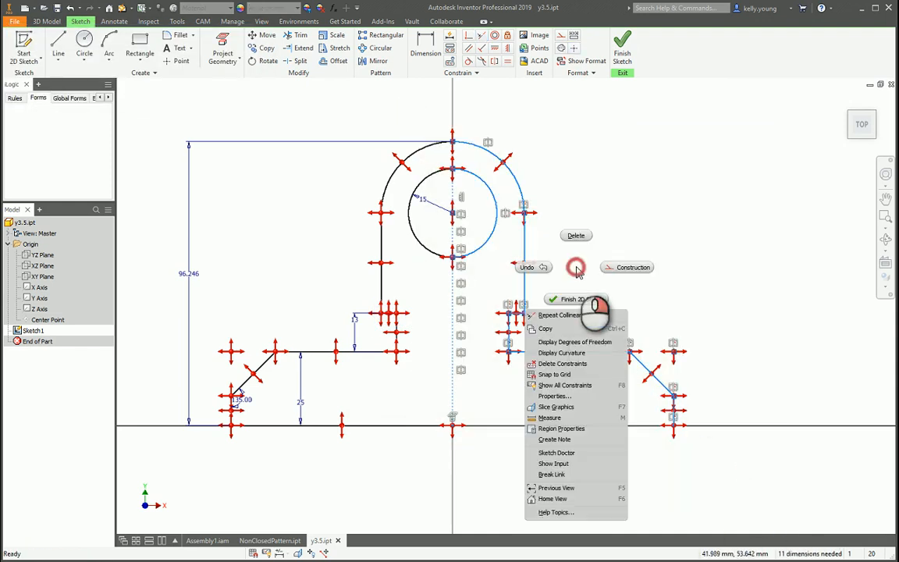
{"action": "left_click", "coordinate": [581, 365]}
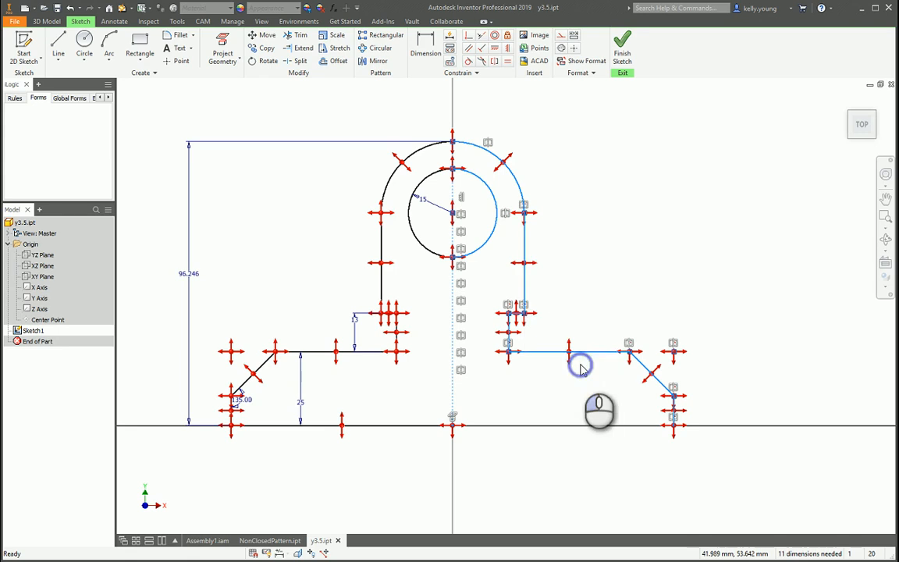
Step: Make the left and right upper base edges collinear, and do the same for the two short ledge lines
{"action": "left_click", "coordinate": [483, 38]}
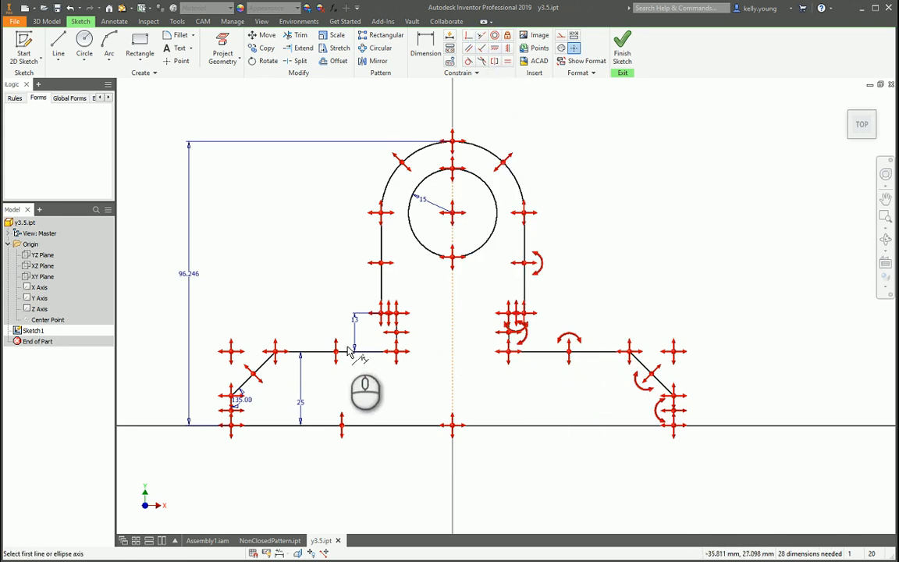
{"action": "left_click", "coordinate": [590, 353]}
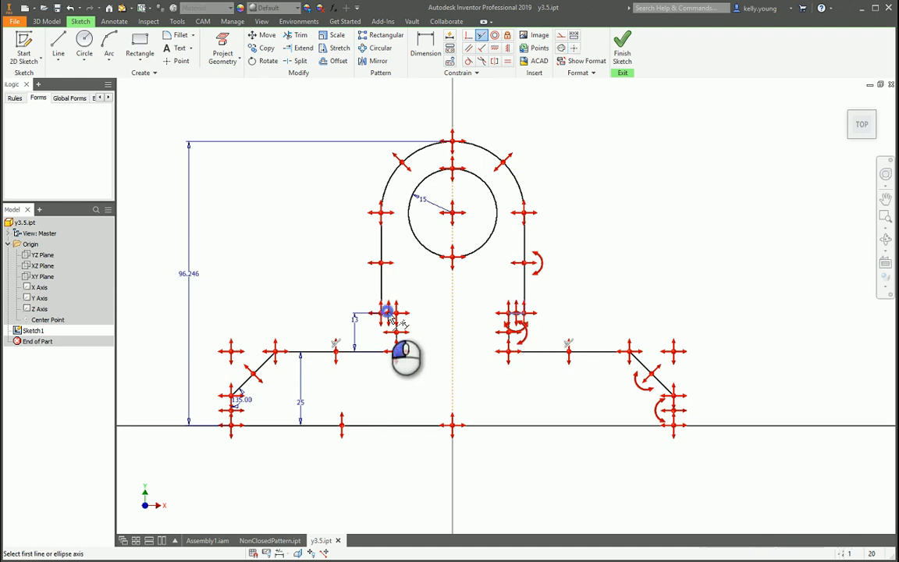
Step: Apply Equal constraints between the left and right tall side lines, short ledge lines and short vertical lines below the ledges
{"action": "left_click", "coordinate": [508, 61]}
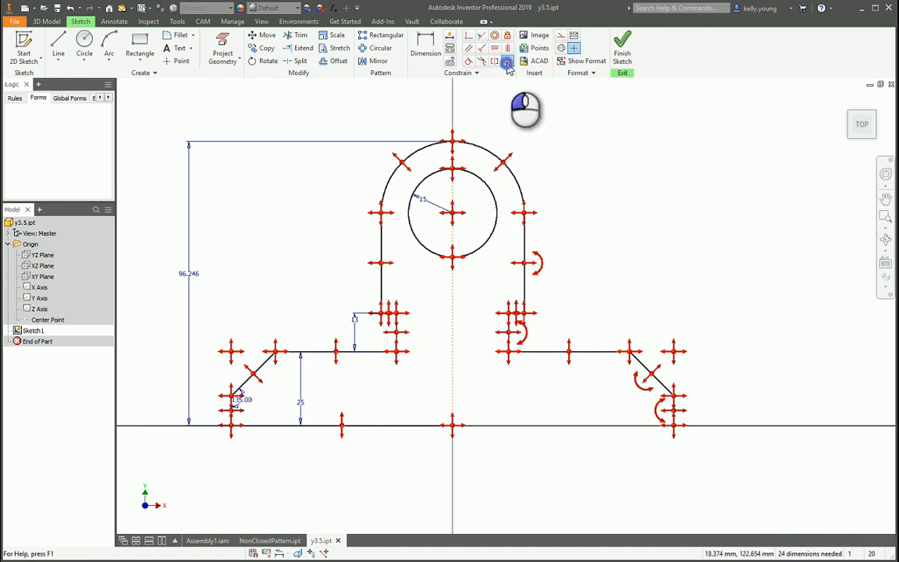
{"action": "left_click", "coordinate": [382, 248]}
{"action": "left_click", "coordinate": [525, 242]}
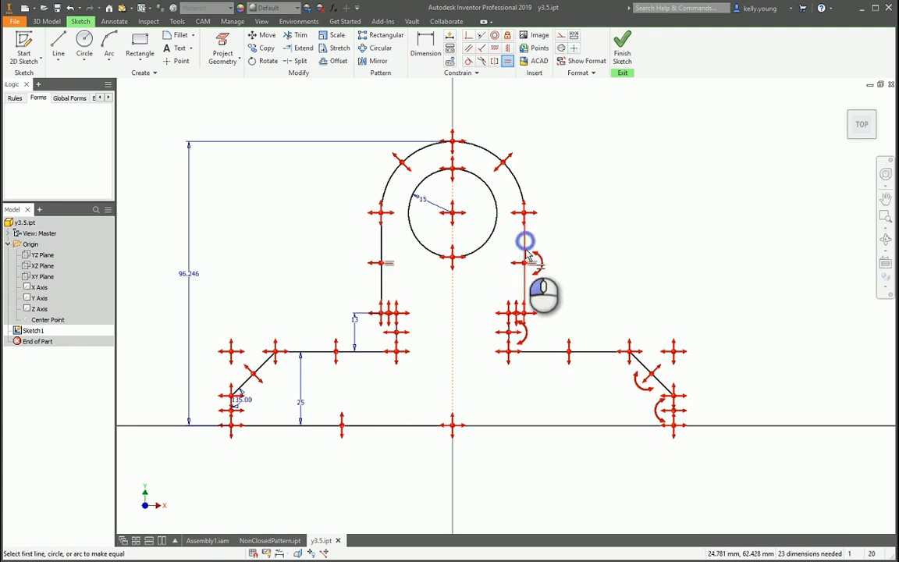
{"action": "left_click", "coordinate": [515, 320]}
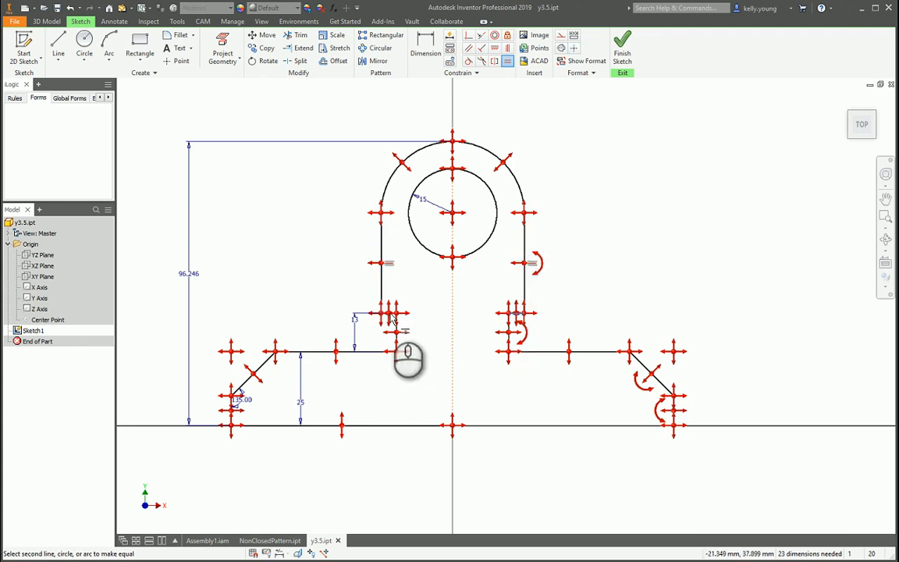
{"action": "left_click", "coordinate": [397, 328]}
{"action": "left_click", "coordinate": [512, 341]}
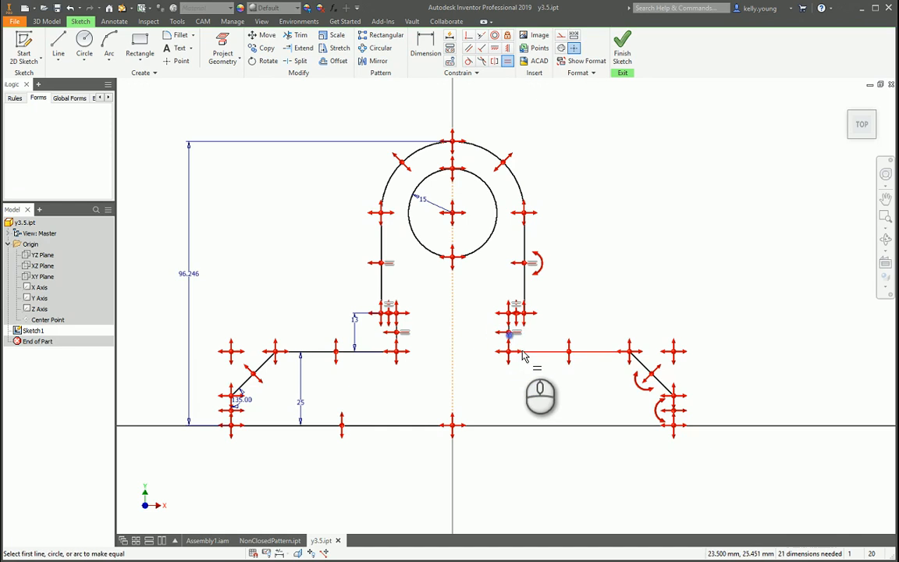
Step: Apply Equal constraints between the left and right upper base edges, sloped corner lines and short outer vertical lines
{"action": "left_click", "coordinate": [521, 351]}
{"action": "left_click", "coordinate": [361, 353]}
{"action": "left_click", "coordinate": [264, 362]}
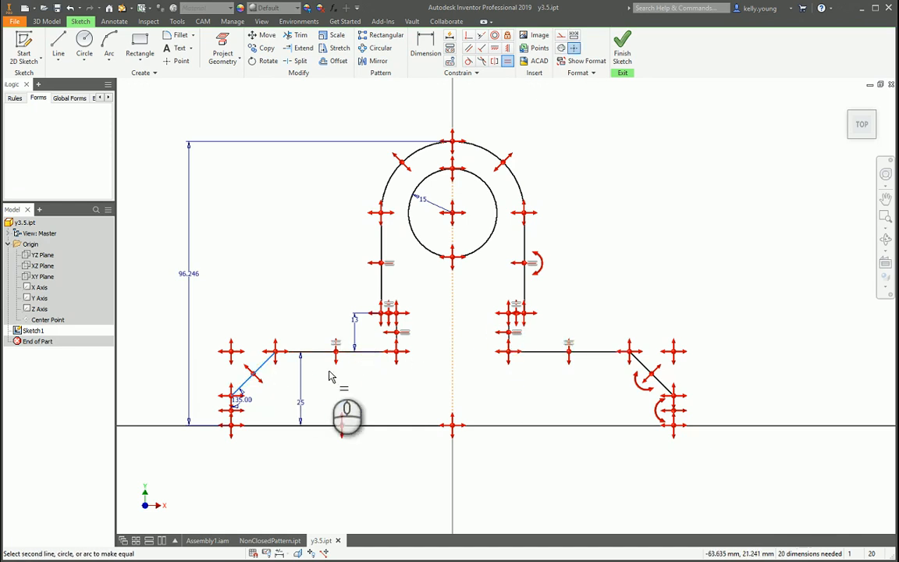
{"action": "left_click", "coordinate": [641, 367]}
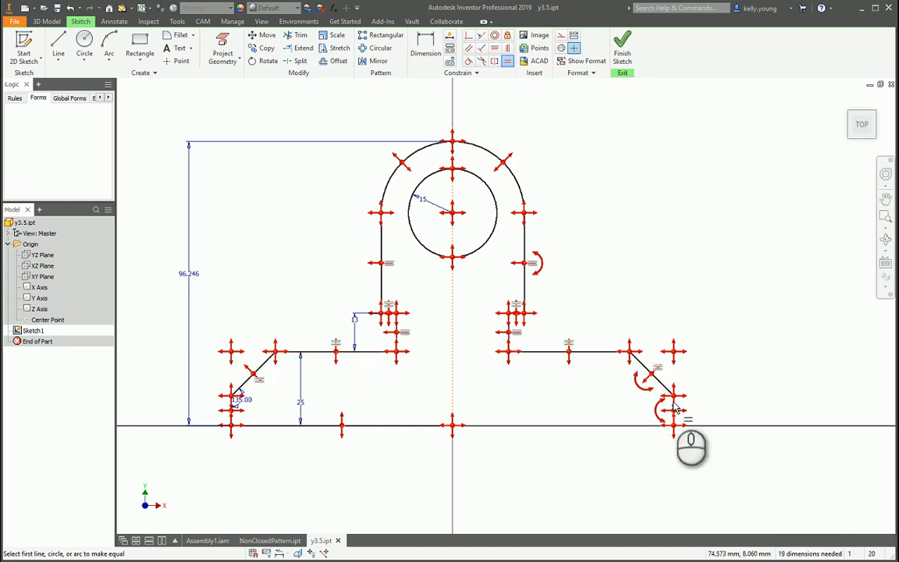
{"action": "left_click", "coordinate": [674, 409]}
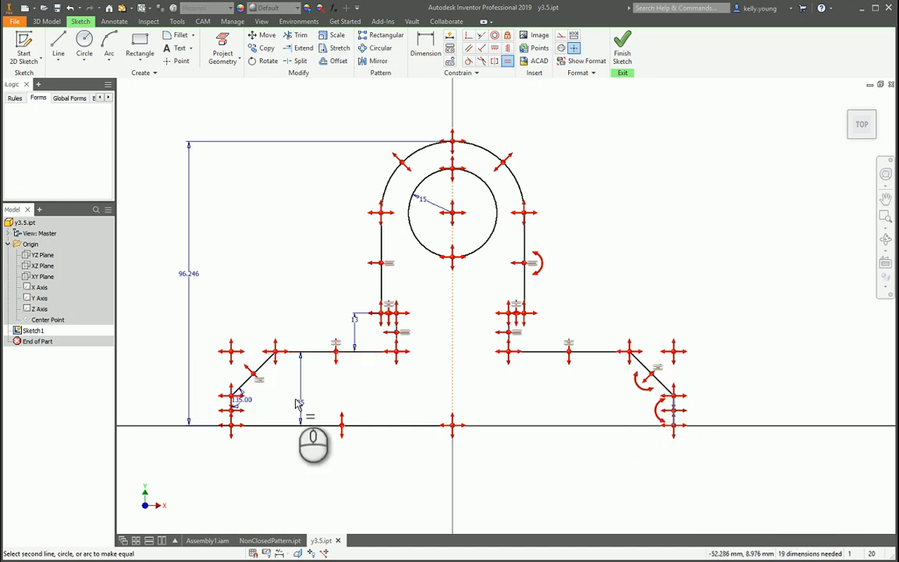
{"action": "left_click", "coordinate": [230, 405]}
{"action": "key", "text": "Escape"}
Step: Extend the bottom line across to the lower end of the right half's outer vertical line
{"action": "key", "text": "x"}
{"action": "key", "text": "shift"}
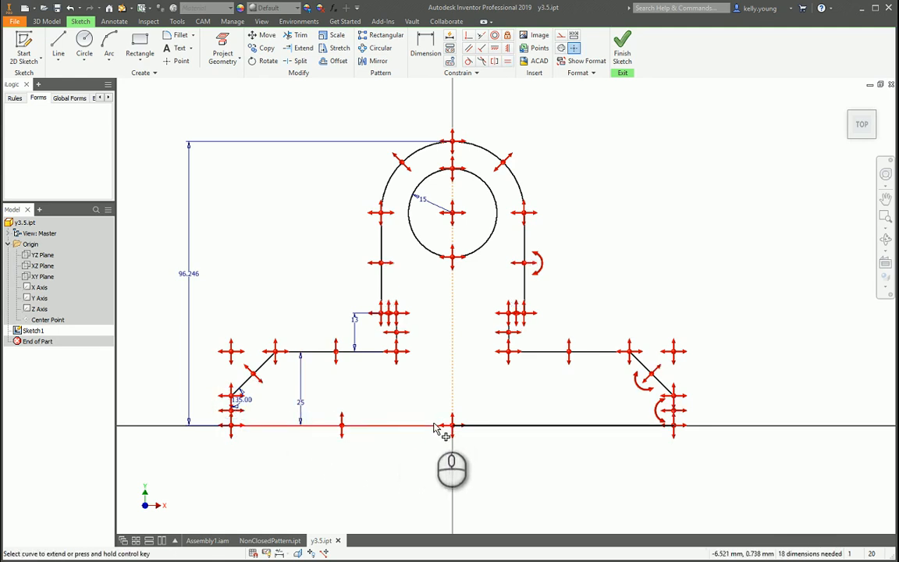
{"action": "left_click", "coordinate": [434, 427], "text": "shift"}
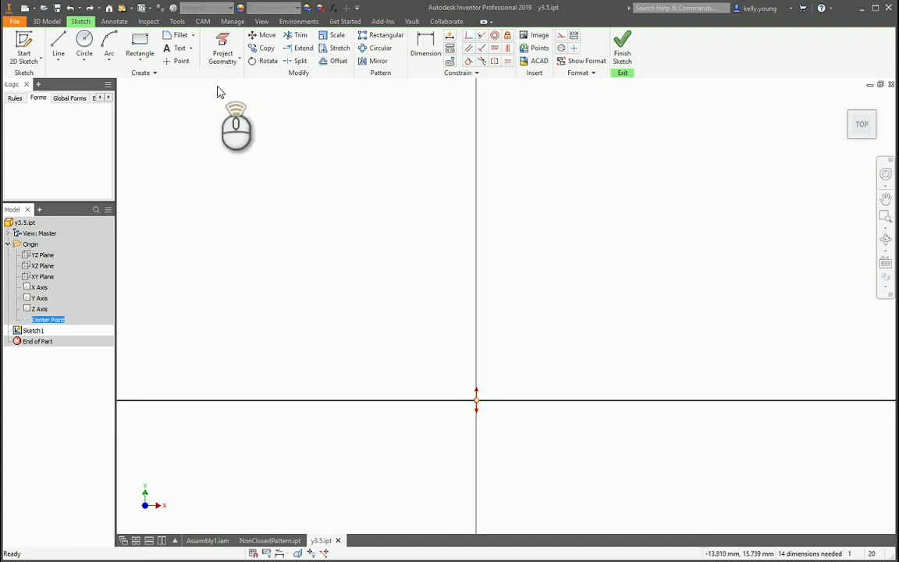
Step: Project the origin's center point into the sketch and constrain the bottom line coincident with it
{"action": "left_click", "coordinate": [223, 45]}
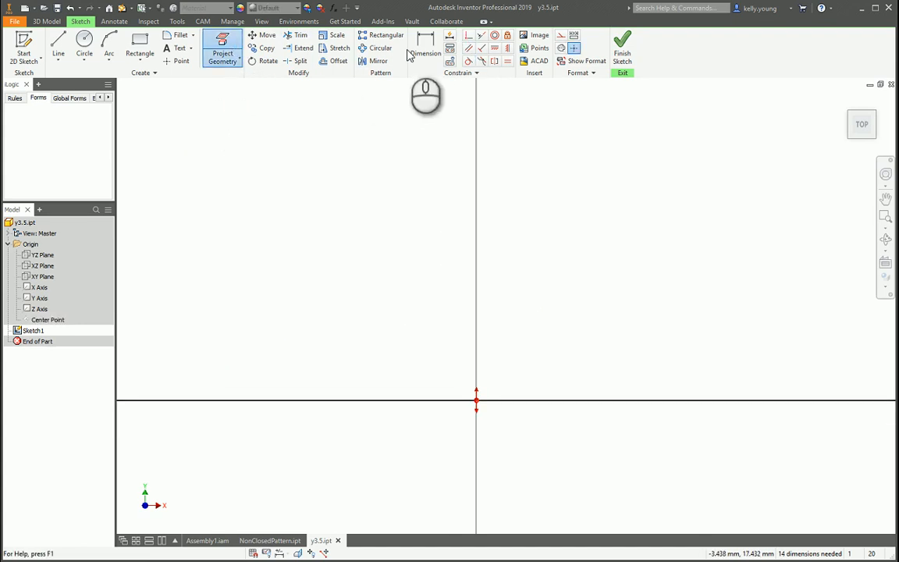
{"action": "left_click", "coordinate": [468, 35]}
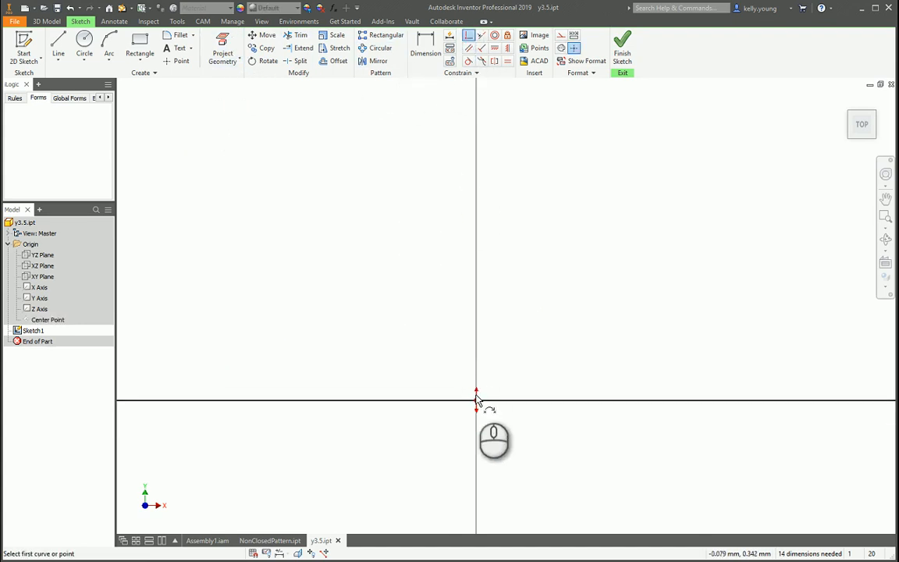
{"action": "scroll", "coordinate": [478, 419], "scroll_direction": "down", "scroll_amount": 6}
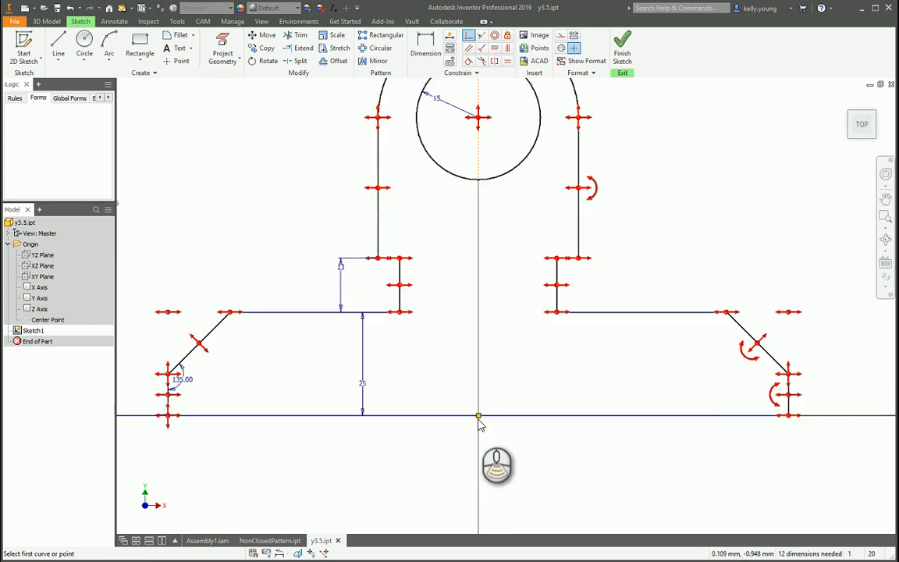
Step: Dimension the overall base width between the two outer vertical lines as 150 mm
{"action": "key", "text": "Escape"}
{"action": "scroll", "coordinate": [477, 419], "scroll_direction": "down", "scroll_amount": 3}
{"action": "middle_click_drag", "start_coordinate": [433, 396], "coordinate": [433, 378]}
{"action": "scroll", "coordinate": [428, 398], "scroll_direction": "up", "scroll_amount": 1}
{"action": "middle_click_drag", "start_coordinate": [412, 416], "coordinate": [364, 381]}
{"action": "key", "text": "d"}
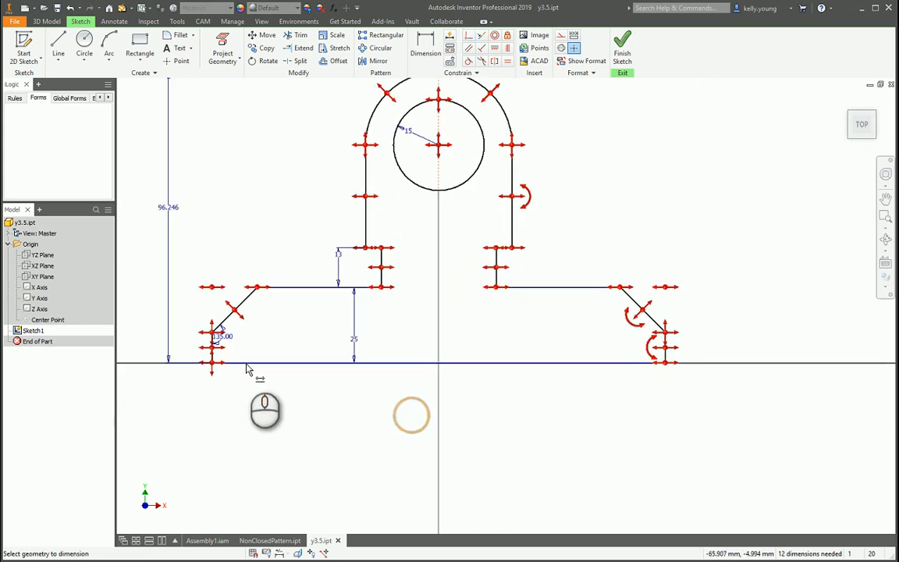
{"action": "left_click", "coordinate": [210, 349]}
{"action": "left_click", "coordinate": [672, 349]}
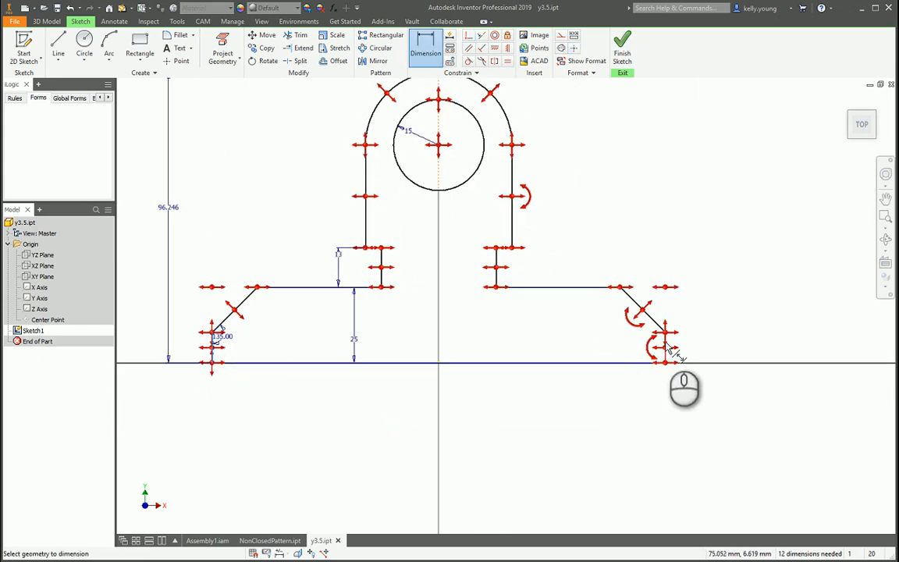
{"action": "left_click", "coordinate": [480, 410]}
{"action": "key", "text": "Return"}
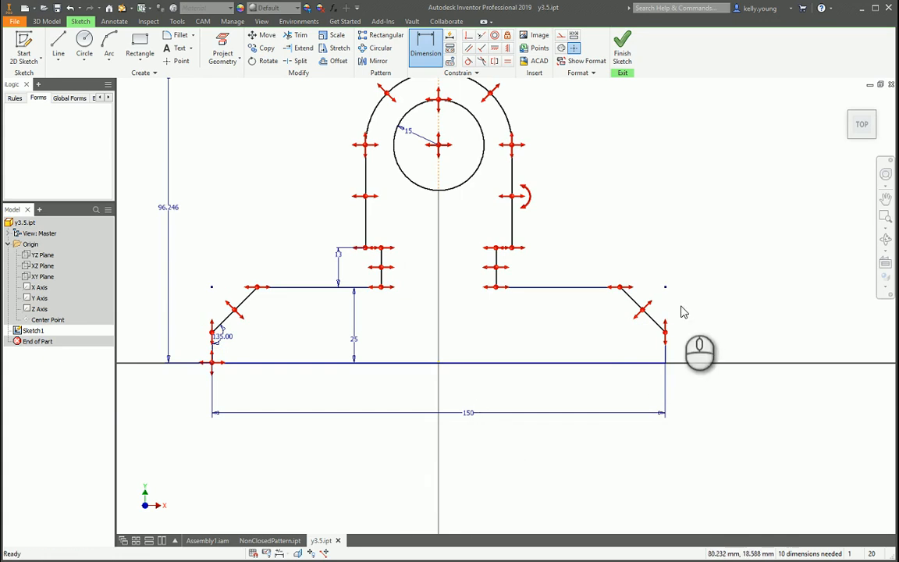
Step: Dimension the short outer vertical line on the base's right side as 10 mm
{"action": "scroll", "coordinate": [211, 358], "scroll_direction": "down", "scroll_amount": 1}
{"action": "left_click", "coordinate": [537, 342]}
{"action": "left_click", "coordinate": [557, 340]}
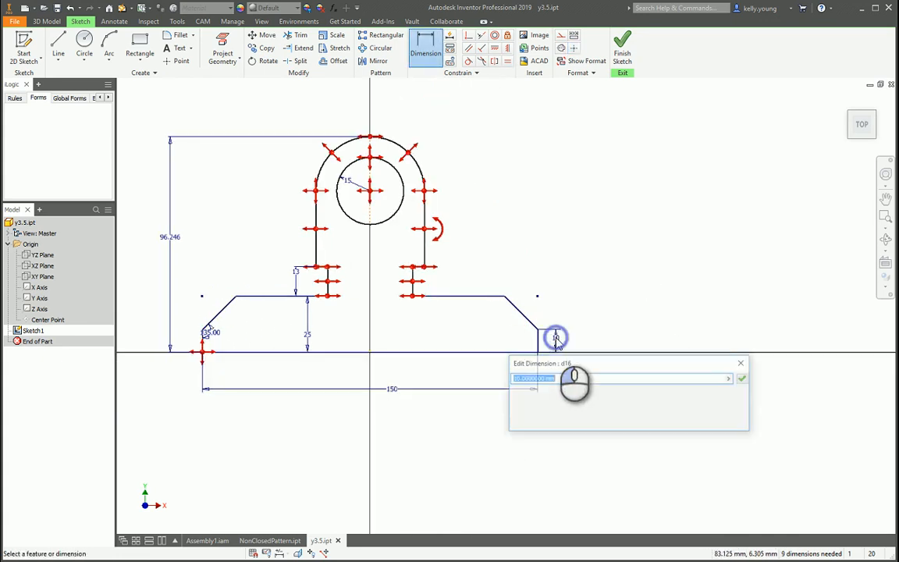
{"action": "type", "text": "10"}
{"action": "key", "text": "Return"}
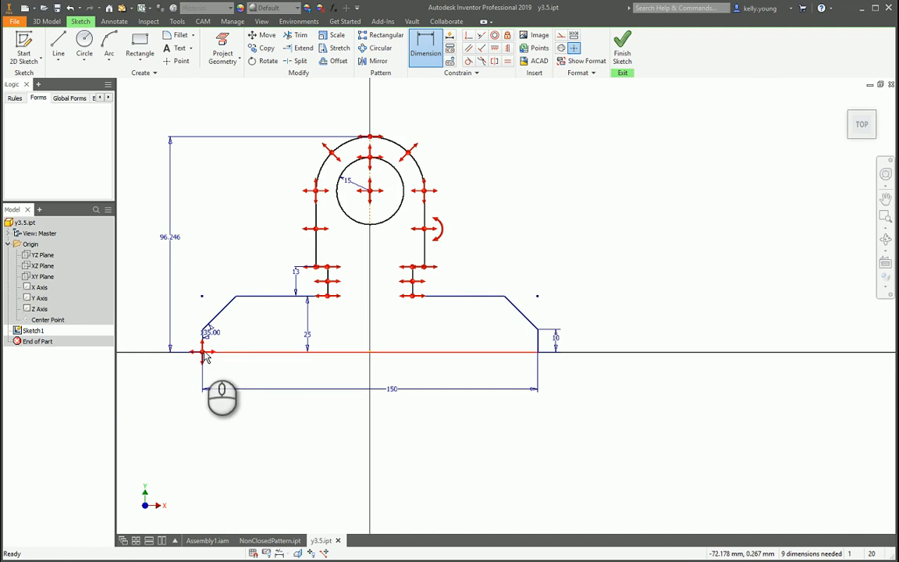
Step: Move the stray point away from the base's lower-left corner and delete it
{"action": "mouse_move", "coordinate": [202, 352]}
{"action": "left_mouse_down"}
{"action": "mouse_move", "coordinate": [167, 376]}
{"action": "mouse_move", "coordinate": [183, 377]}
{"action": "mouse_move", "coordinate": [177, 396]}
{"action": "left_mouse_up"}
{"action": "scroll", "coordinate": [170, 395], "scroll_direction": "up", "scroll_amount": 3}
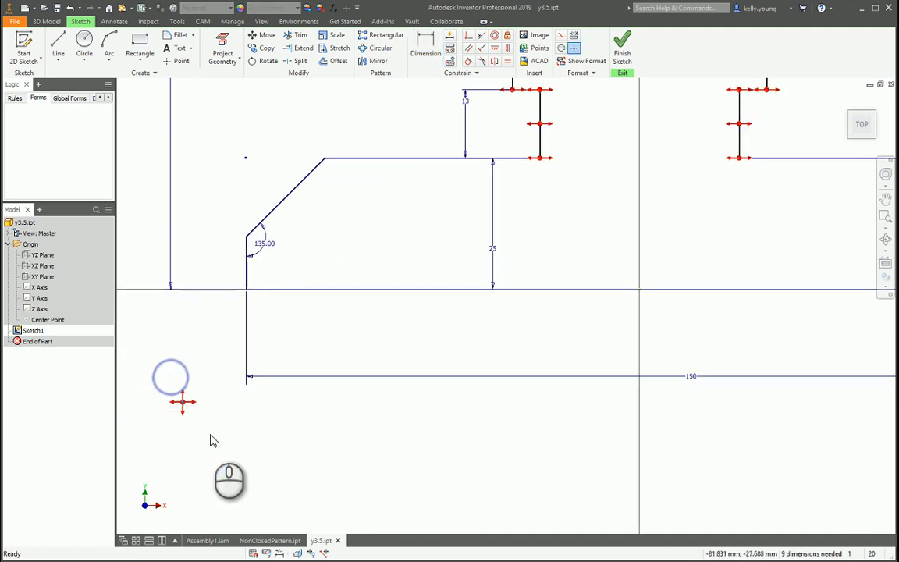
{"action": "scroll", "coordinate": [370, 269], "scroll_direction": "down", "scroll_amount": 3}
{"action": "scroll", "coordinate": [394, 249], "scroll_direction": "up", "scroll_amount": 2}
Step: Dimension the neck width between the two short vertical lines above the base as 38 mm
{"action": "key", "text": "d"}
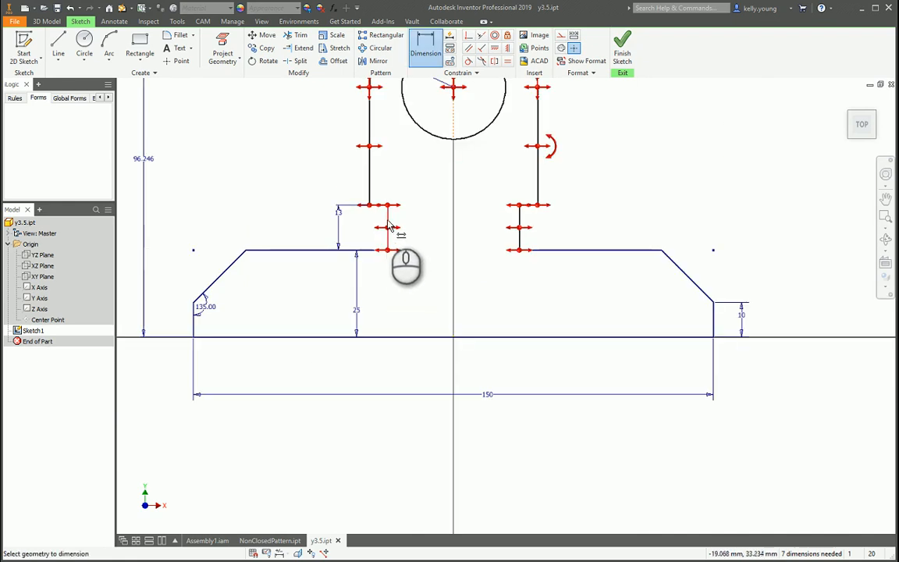
{"action": "left_click", "coordinate": [388, 220]}
{"action": "left_click", "coordinate": [515, 223]}
{"action": "left_click", "coordinate": [485, 235]}
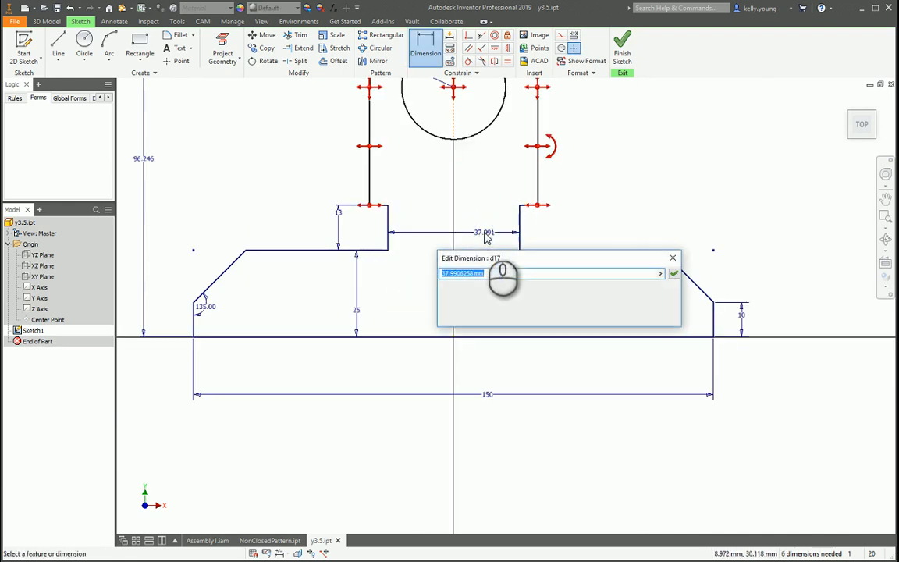
{"action": "type", "text": "38"}
{"action": "key", "text": "Return"}
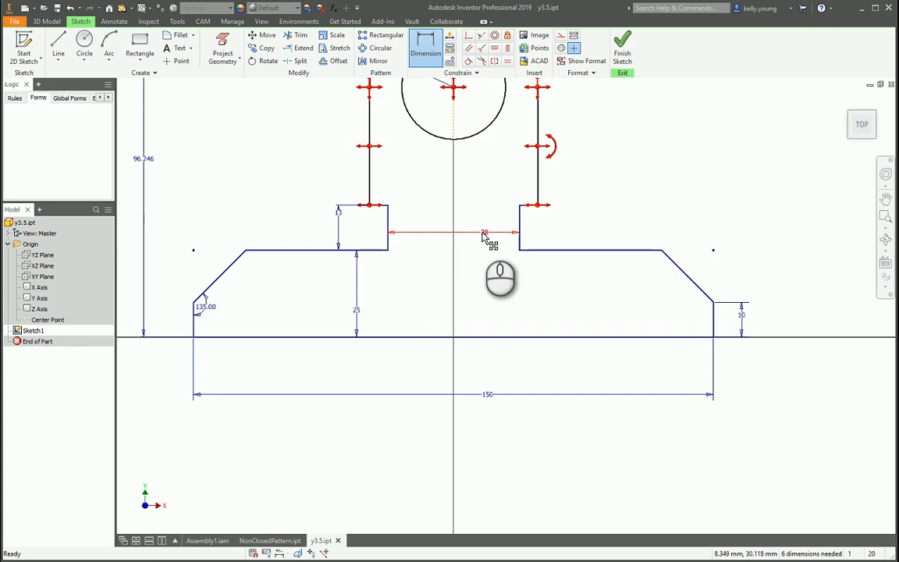
{"action": "key", "text": "Escape"}
Step: Dimension the distance between the two tall side lines as 48.5 mm
{"action": "middle_click_drag", "start_coordinate": [466, 211], "coordinate": [468, 296]}
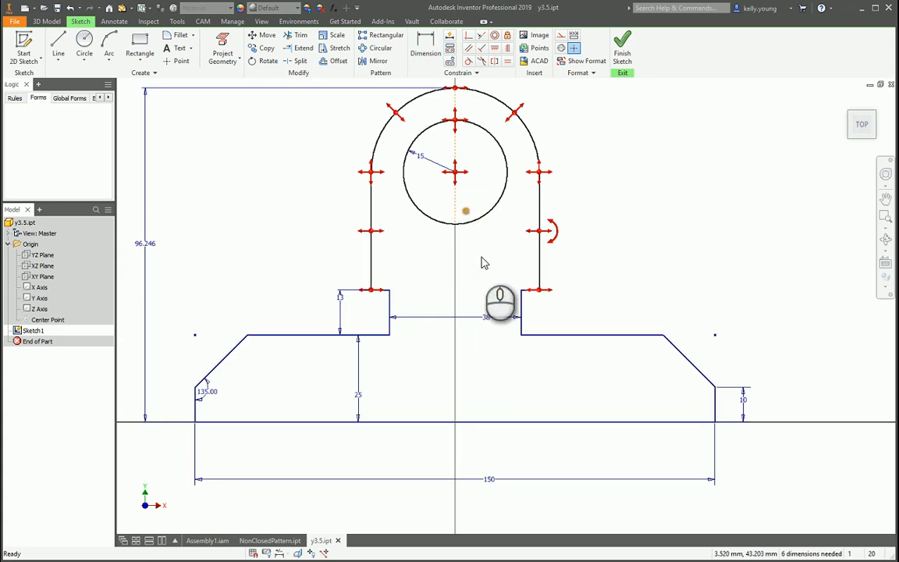
{"action": "left_click", "coordinate": [540, 250]}
{"action": "left_click", "coordinate": [371, 250]}
{"action": "left_click", "coordinate": [416, 256]}
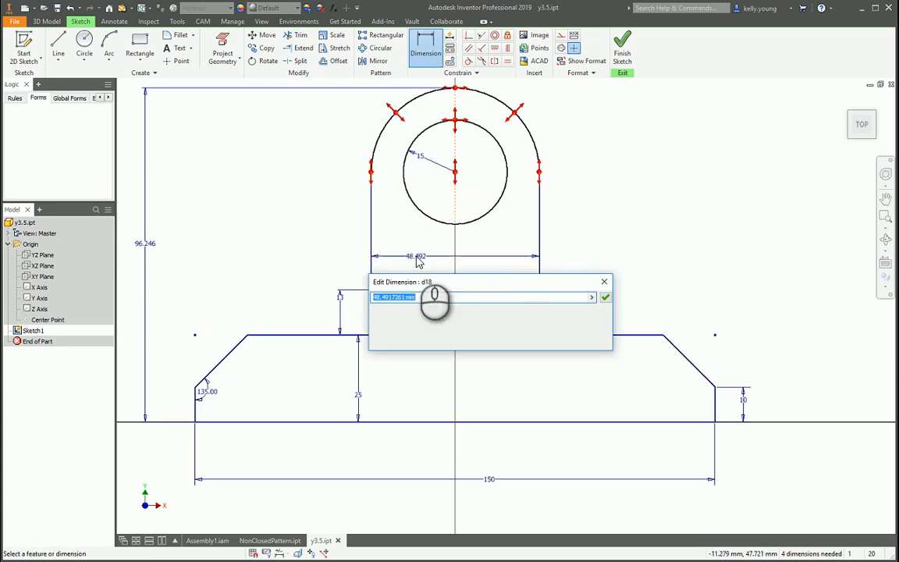
{"action": "type", "text": "48.5"}
{"action": "key", "text": "Return"}
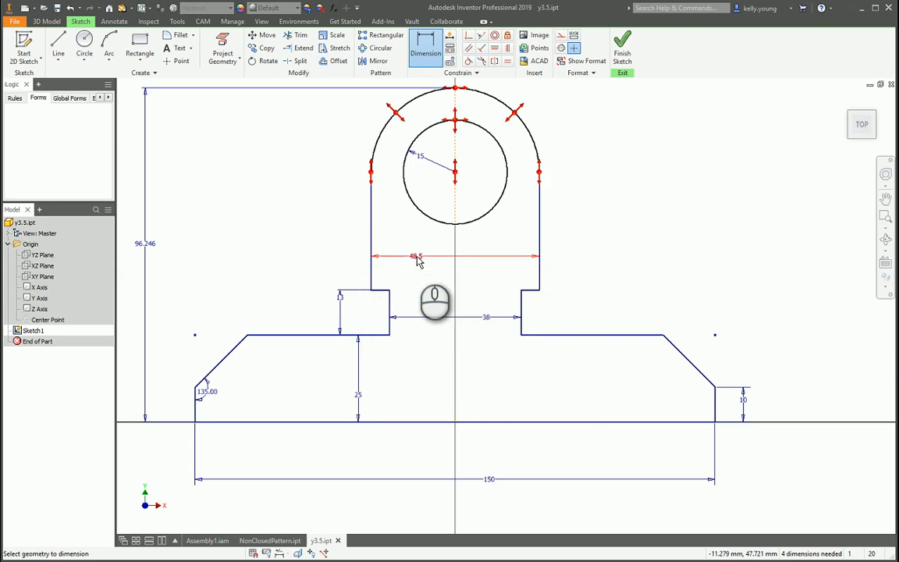
Step: Dimension the outer arc's radius as 24.25 mm and the circle center's height above the bottom line as 72 mm
{"action": "scroll", "coordinate": [481, 443], "scroll_direction": "up", "scroll_amount": 2}
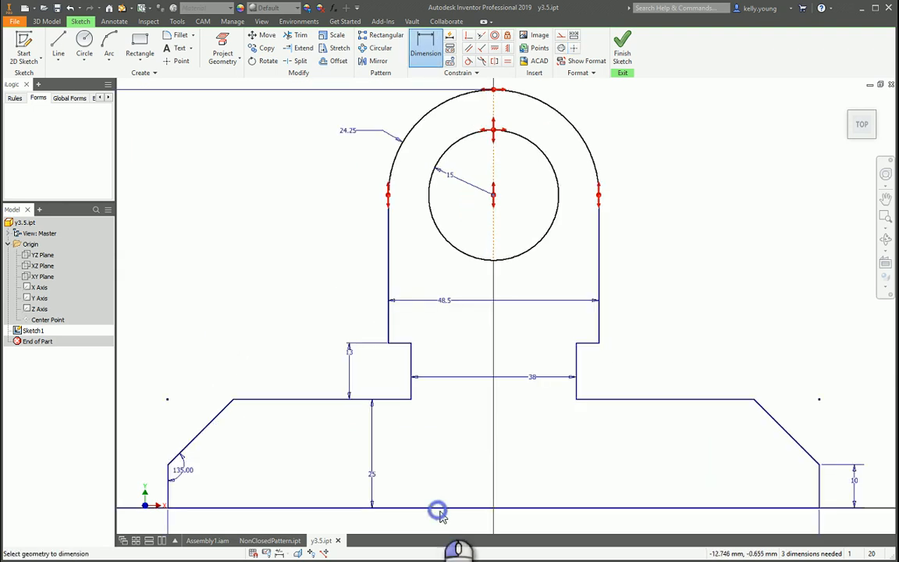
{"action": "left_click", "coordinate": [494, 195]}
{"action": "left_click", "coordinate": [260, 295]}
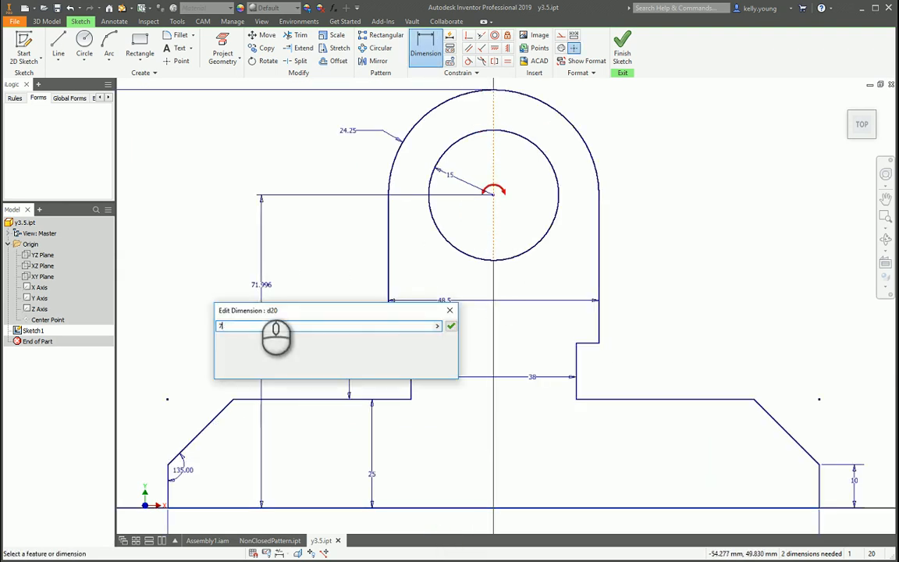
{"action": "key", "text": "Return"}
{"action": "key", "text": "Escape"}
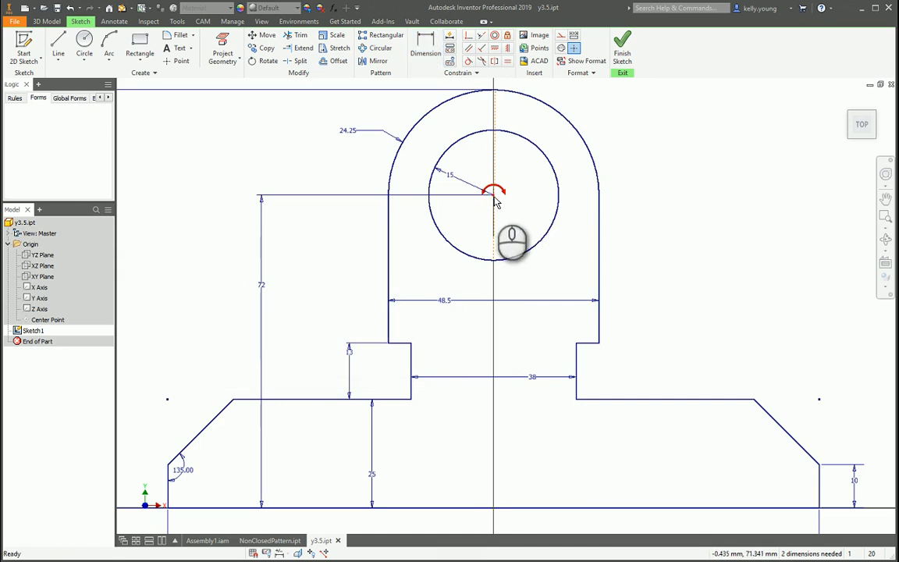
Step: Delete the dotted vertical centerline and both arcs of the inner circle
{"action": "left_click", "coordinate": [496, 95]}
{"action": "key", "text": "Delete"}
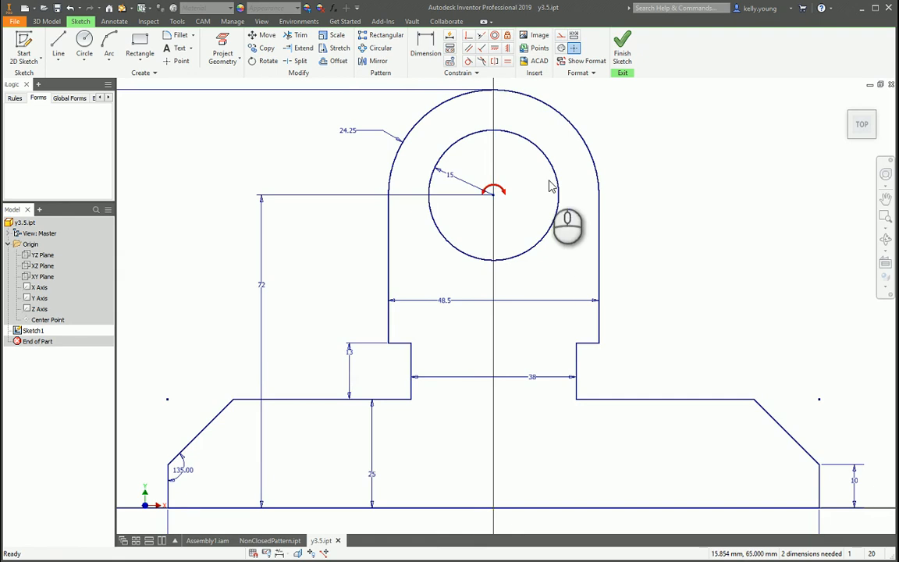
{"action": "scroll", "coordinate": [501, 195], "scroll_direction": "up", "scroll_amount": 10}
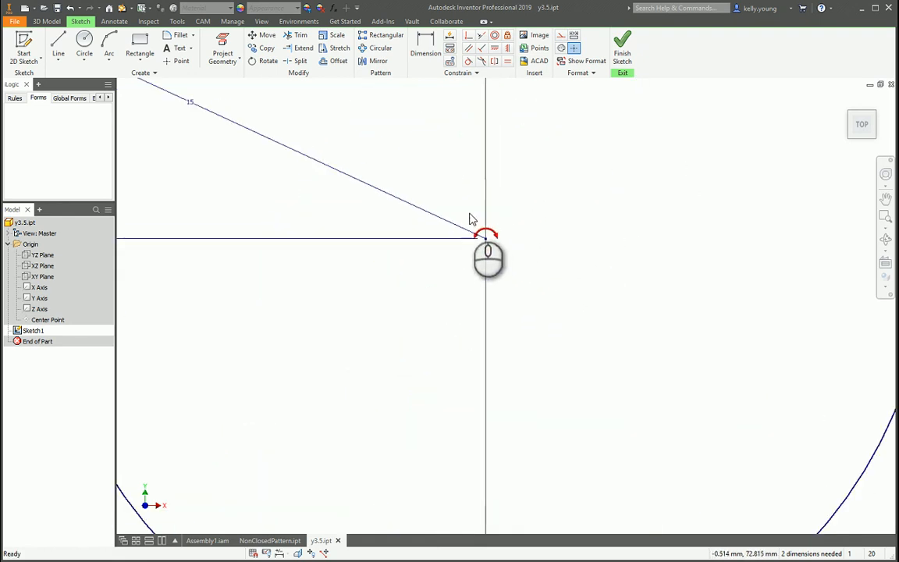
{"action": "scroll", "coordinate": [537, 290], "scroll_direction": "down", "scroll_amount": 8}
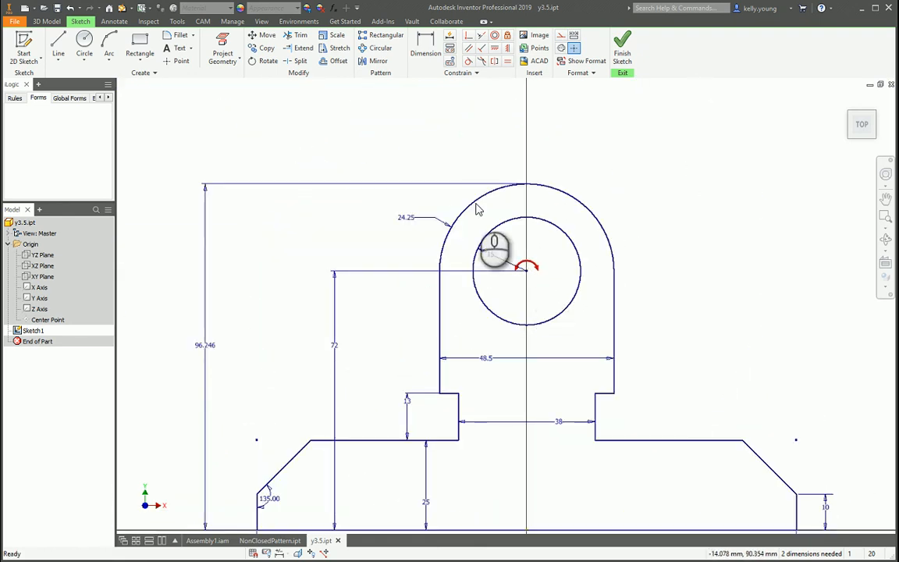
{"action": "left_click_drag", "start_coordinate": [475, 199], "coordinate": [573, 267]}
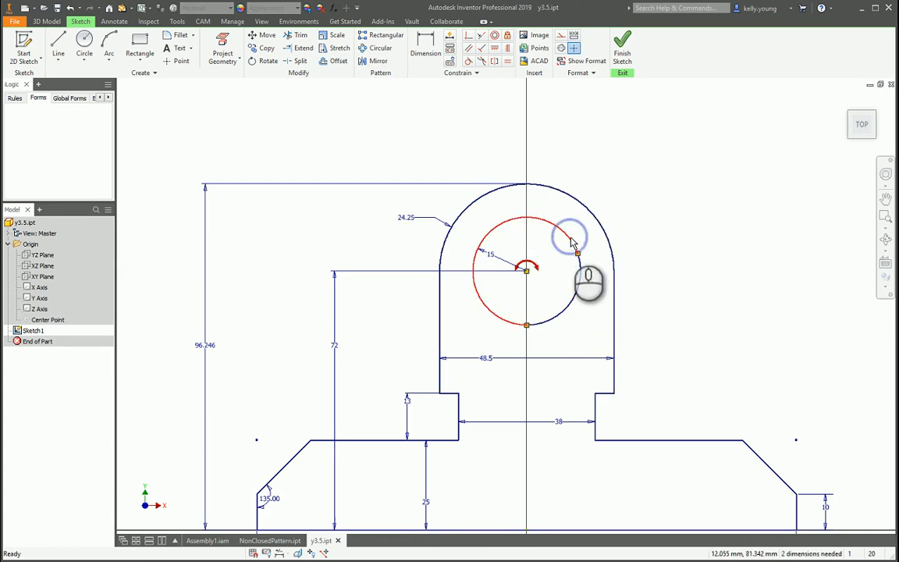
{"action": "left_click", "coordinate": [574, 242]}
{"action": "left_click", "coordinate": [578, 291]}
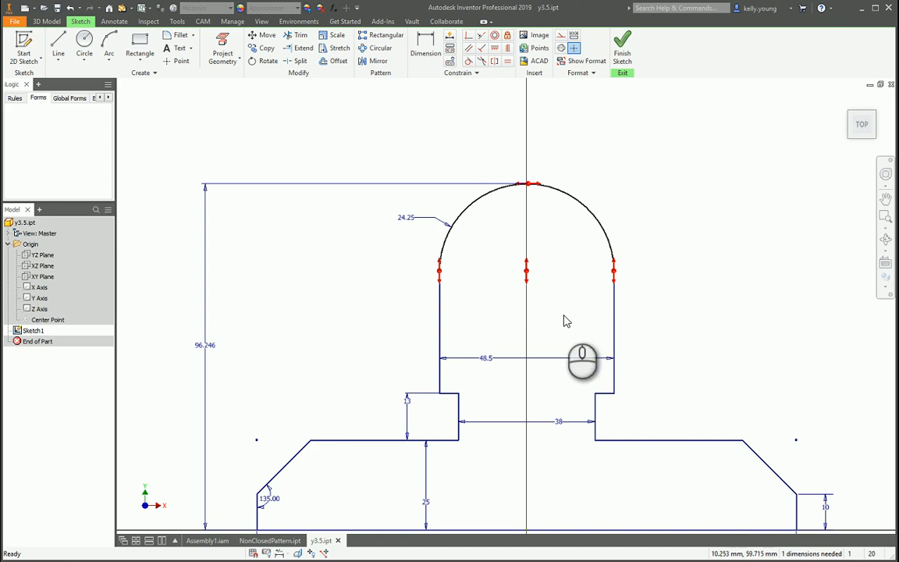
Step: Delete the left and right outer arcs above the tall side lines
{"action": "key", "text": "c"}
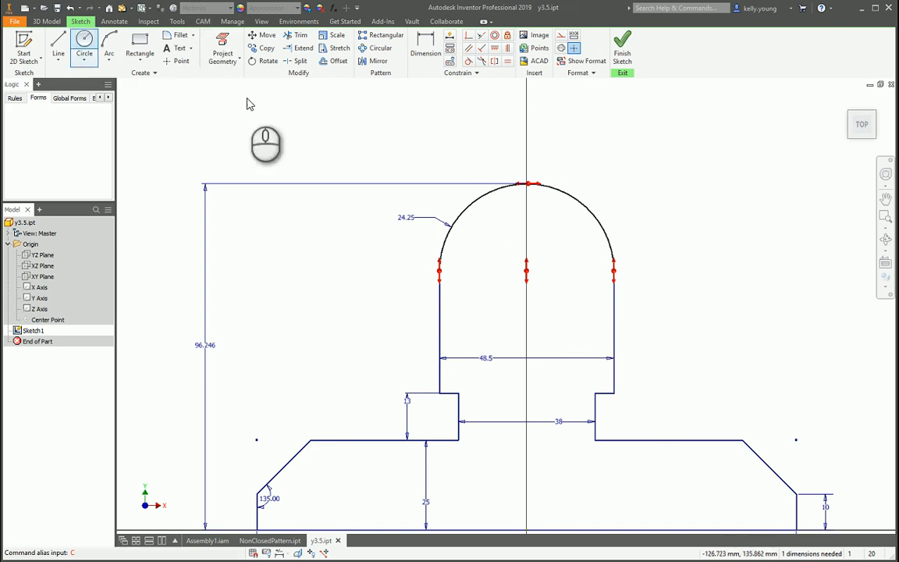
{"action": "key", "text": "Escape"}
{"action": "left_click", "coordinate": [473, 205]}
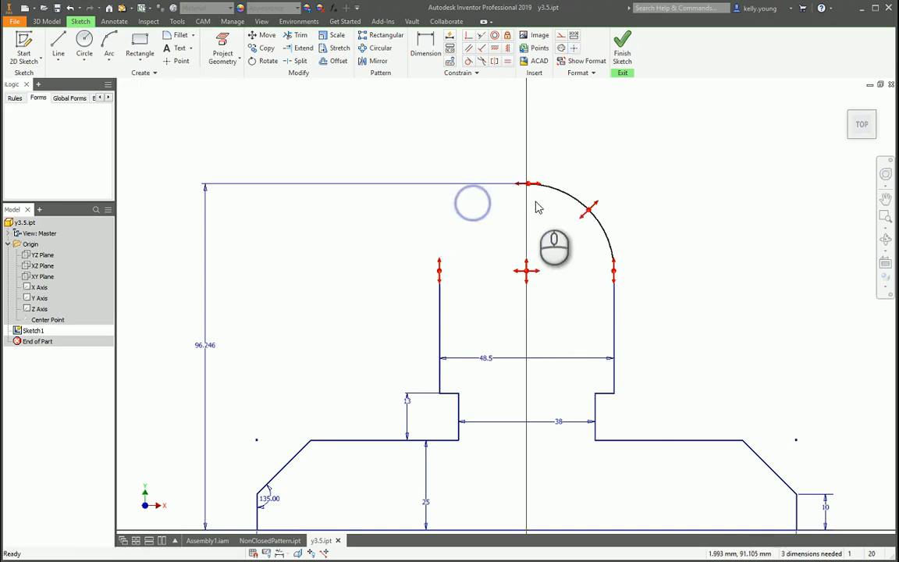
{"action": "left_click", "coordinate": [555, 196]}
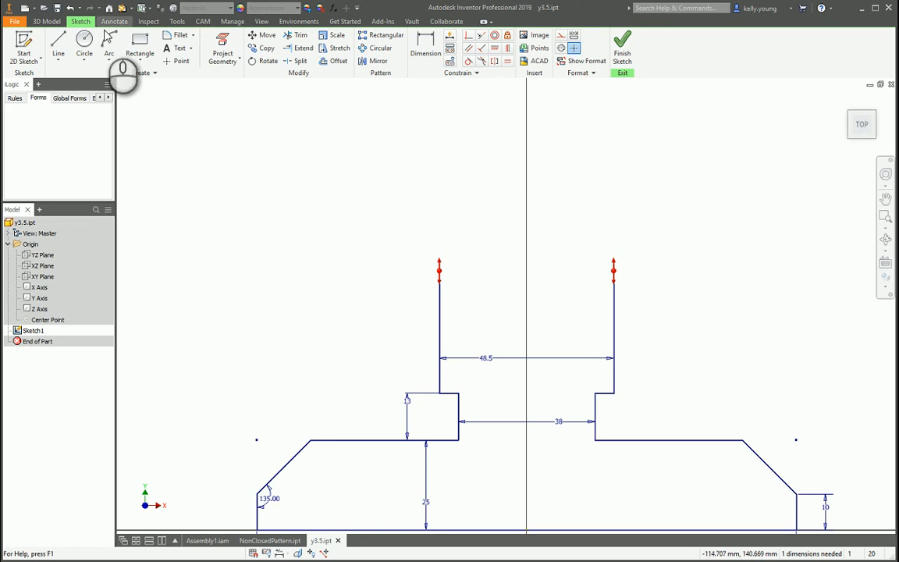
Step: Draw one three-point arc bulging upward between the upper ends of the two tall side lines
{"action": "left_click", "coordinate": [84, 41]}
{"action": "left_click", "coordinate": [84, 43]}
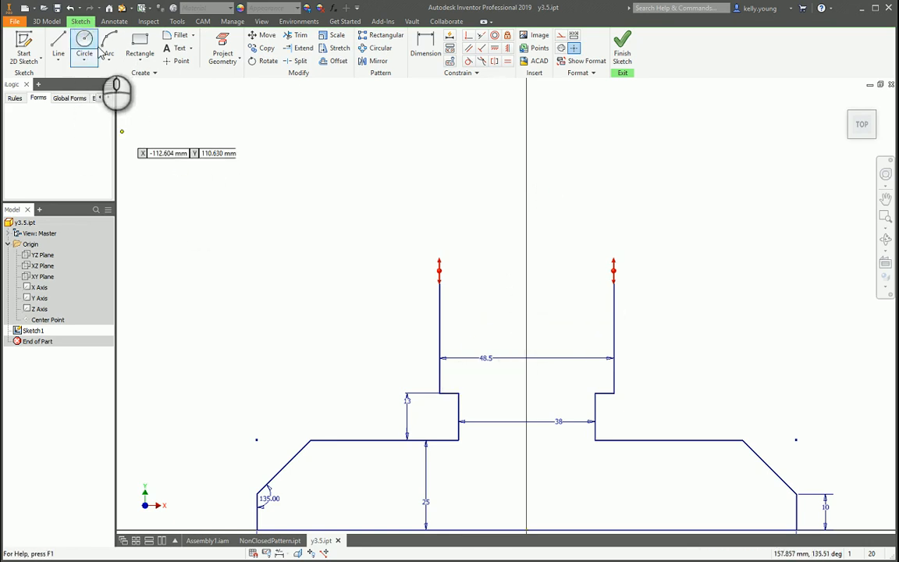
{"action": "left_click", "coordinate": [439, 271]}
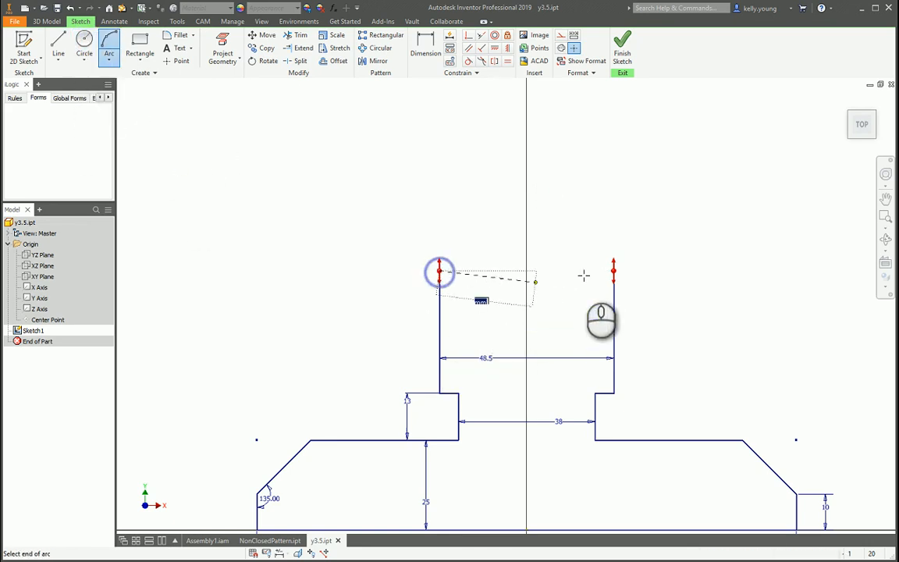
{"action": "left_click", "coordinate": [615, 271]}
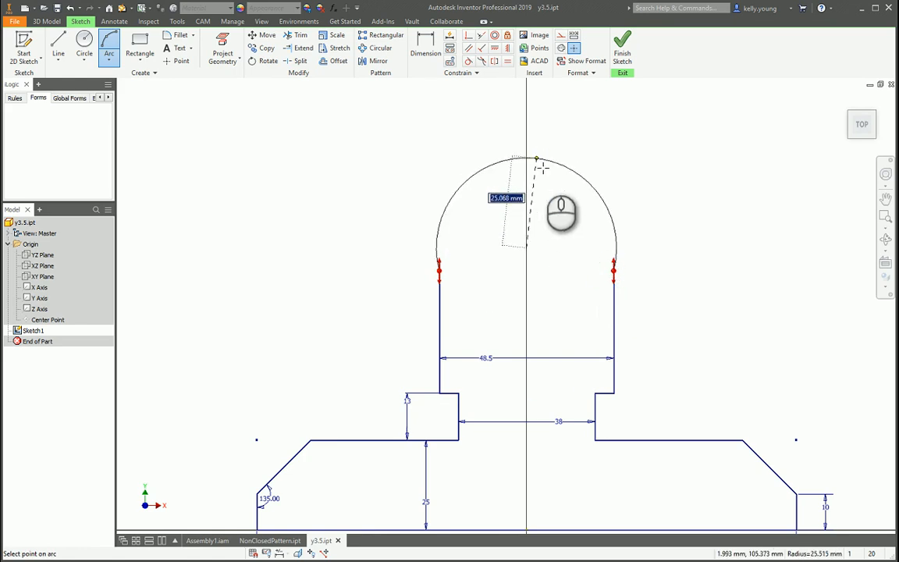
{"action": "left_click", "coordinate": [548, 171]}
{"action": "key", "text": "Escape"}
Step: Apply Tangent constraints between the top arc and both tall side lines
{"action": "left_click", "coordinate": [468, 61]}
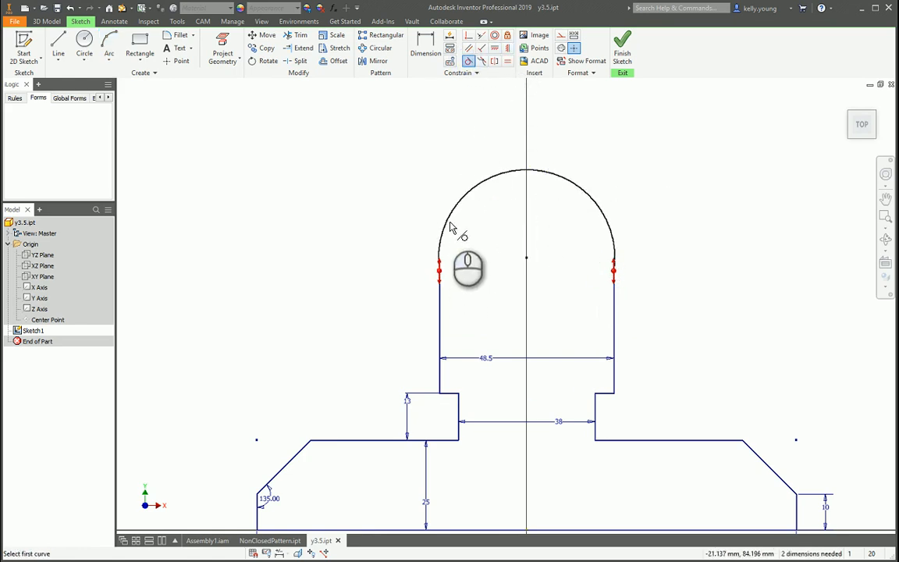
{"action": "left_click", "coordinate": [447, 221]}
{"action": "left_click", "coordinate": [439, 304]}
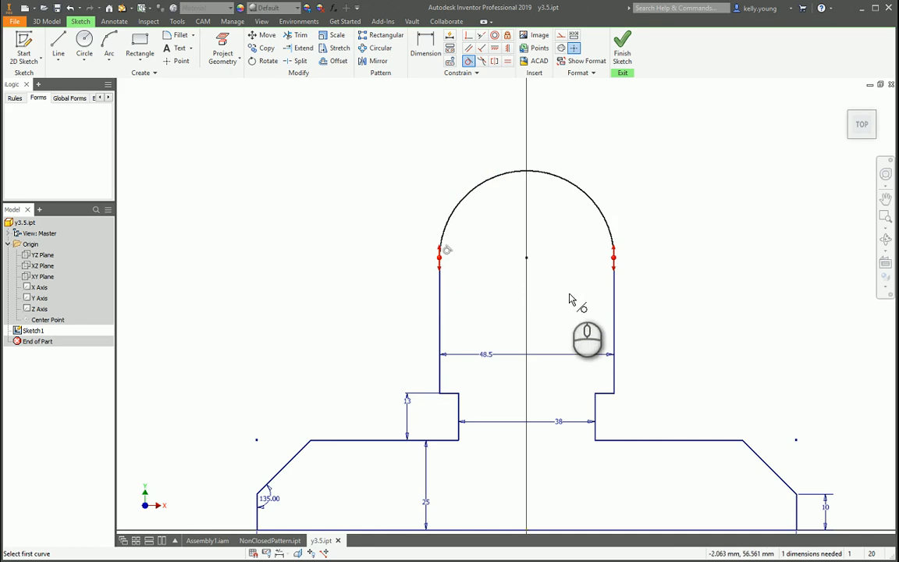
{"action": "left_click", "coordinate": [613, 243]}
{"action": "left_click", "coordinate": [615, 279]}
{"action": "key", "text": "Return"}
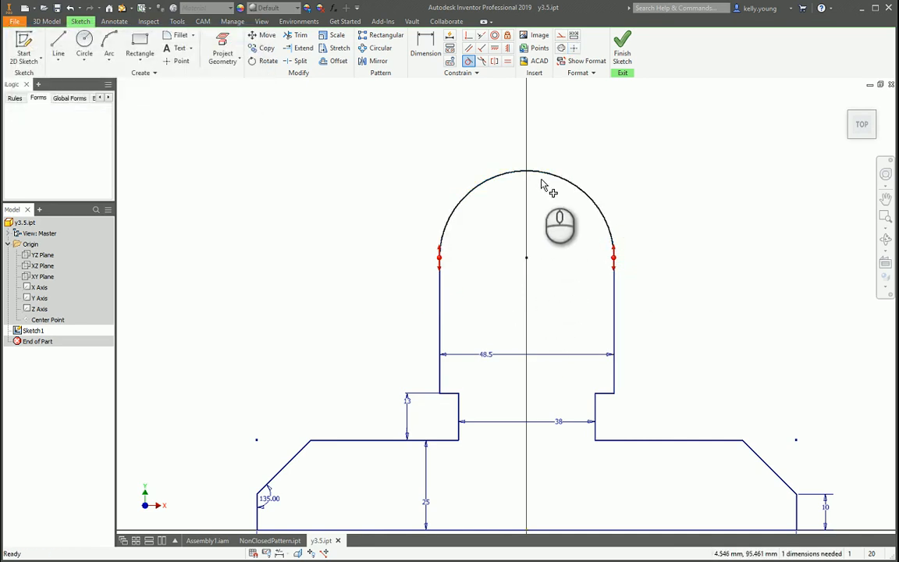
{"action": "key", "text": "d"}
{"action": "left_click", "coordinate": [538, 174]}
{"action": "left_click", "coordinate": [538, 531]}
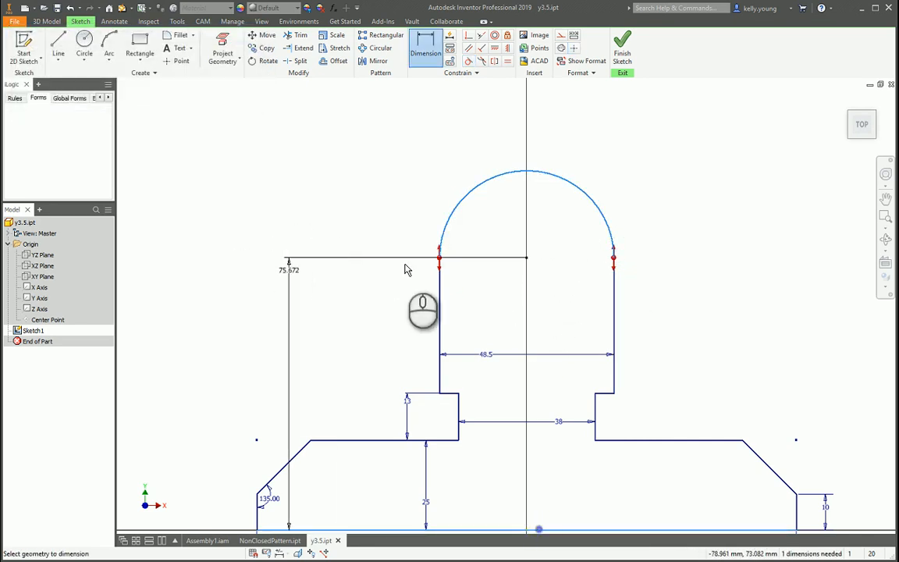
{"action": "key", "text": "Escape"}
Step: Dimension the overall height from the bottom line to the crest of the top arc as 100 mm
{"action": "left_click", "coordinate": [575, 531]}
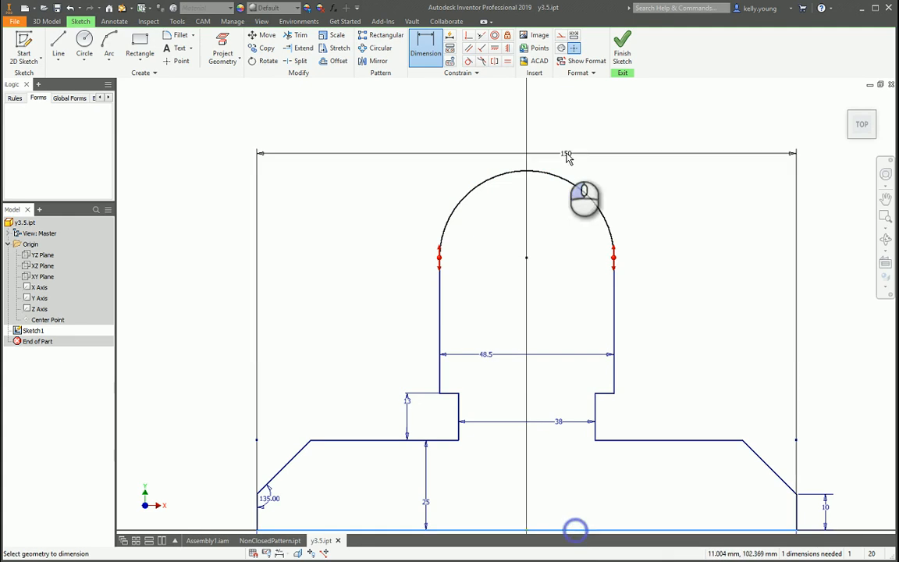
{"action": "left_click", "coordinate": [527, 172]}
{"action": "left_click", "coordinate": [261, 311]}
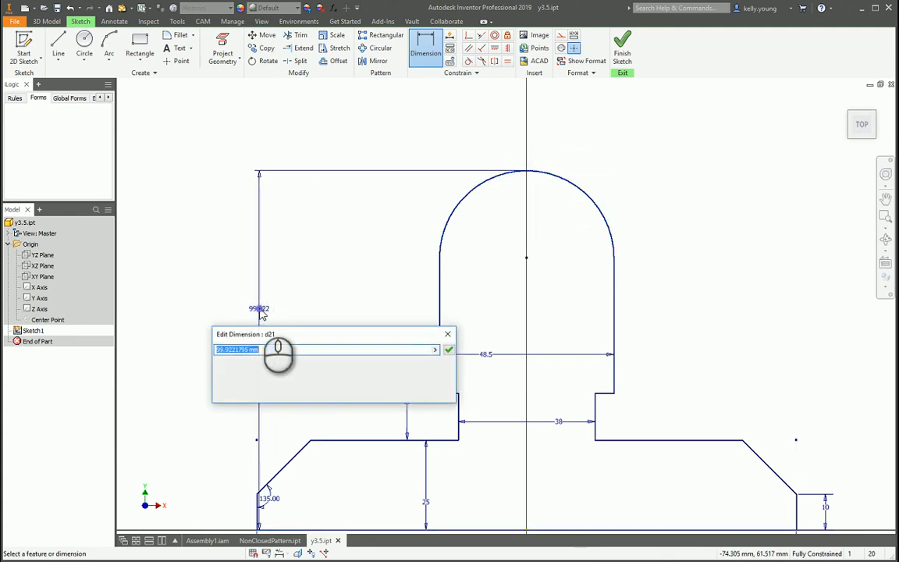
{"action": "type", "text": "100"}
{"action": "key", "text": "Return"}
{"action": "key", "text": "Escape"}
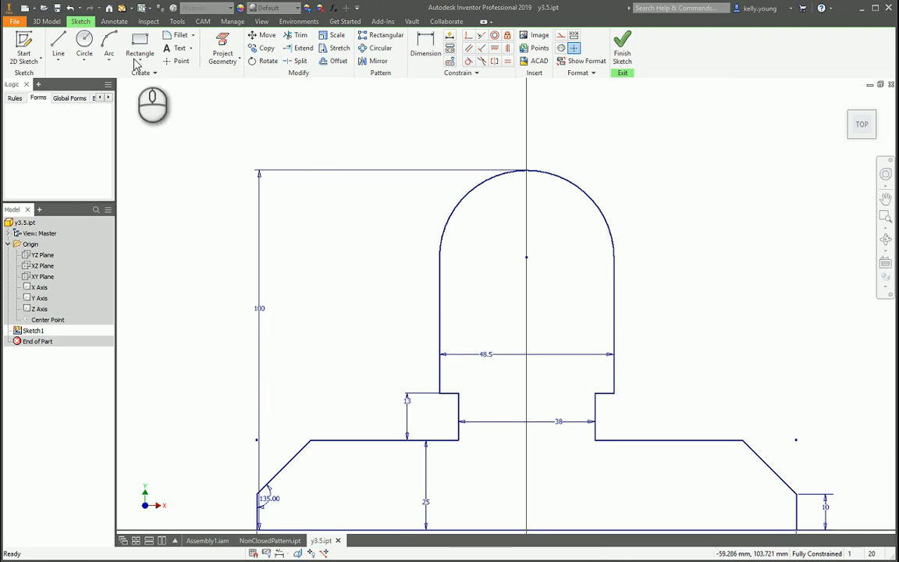
Step: Draw a 32 mm diameter circle centered on the top arc's center point
{"action": "left_click", "coordinate": [95, 47]}
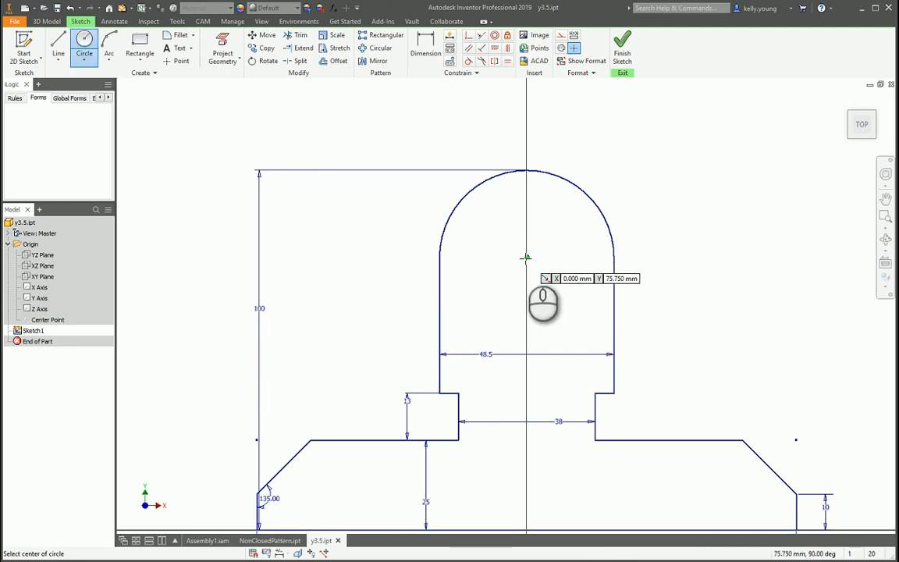
{"action": "left_click", "coordinate": [527, 258]}
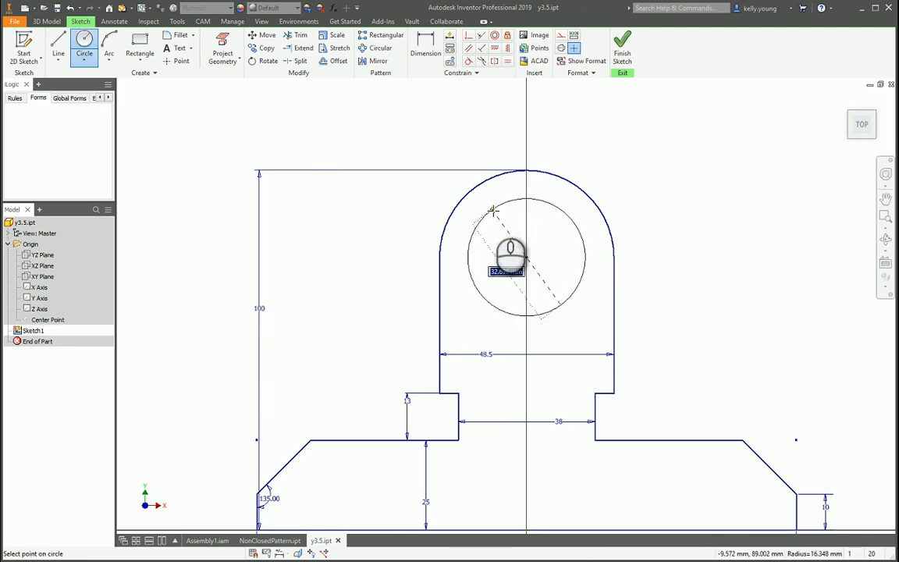
{"action": "left_click", "coordinate": [492, 211]}
{"action": "key", "text": "Escape"}
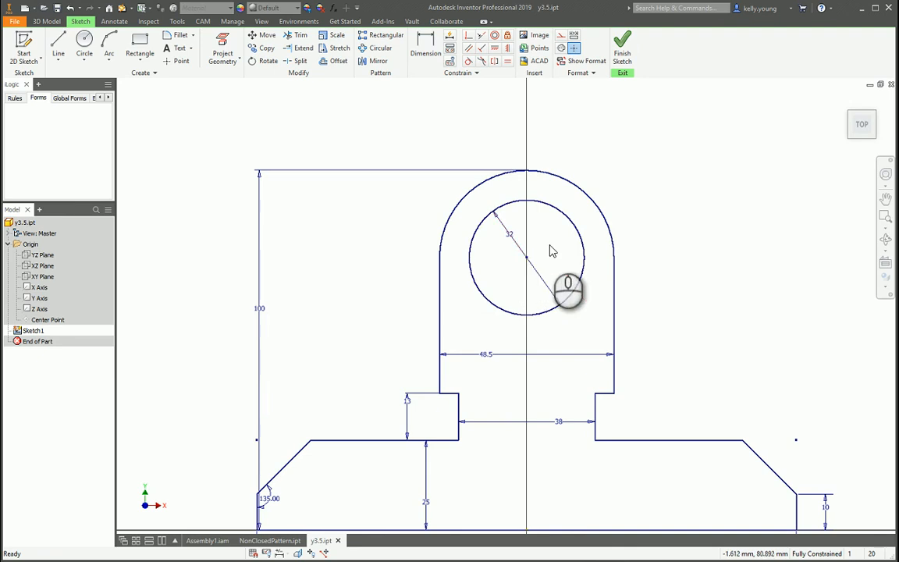
Step: Reposition the 13 mm and 135° dimensions for readability and finish the sketch
{"action": "scroll", "coordinate": [558, 282], "scroll_direction": "down", "scroll_amount": 5}
{"action": "scroll", "coordinate": [551, 305], "scroll_direction": "up", "scroll_amount": 3}
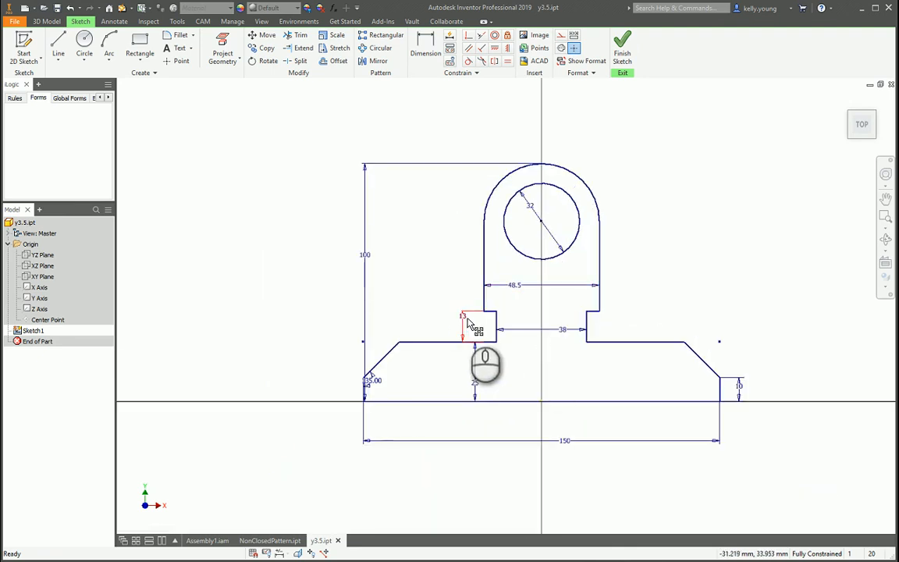
{"action": "left_click_drag", "start_coordinate": [468, 324], "coordinate": [451, 321]}
{"action": "left_click_drag", "start_coordinate": [381, 389], "coordinate": [387, 386]}
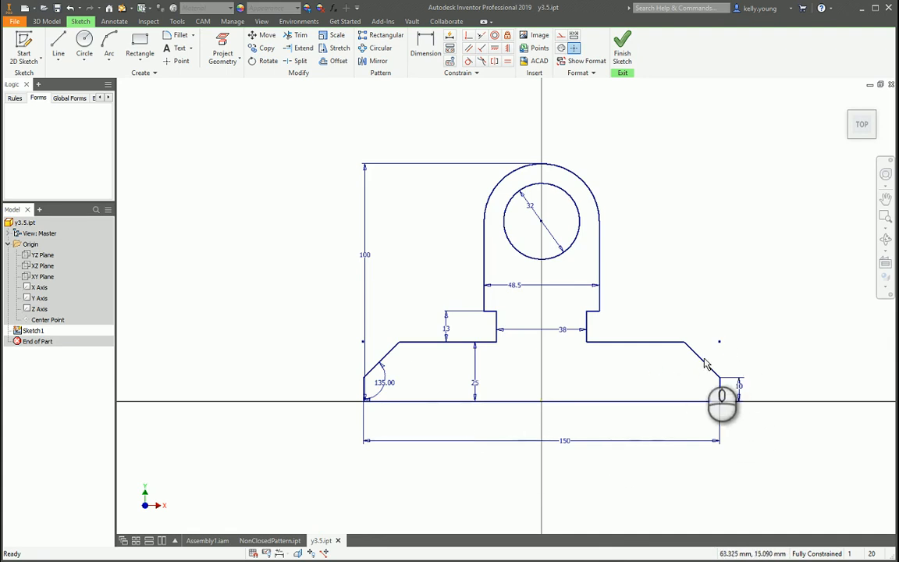
{"action": "left_click", "coordinate": [622, 46]}
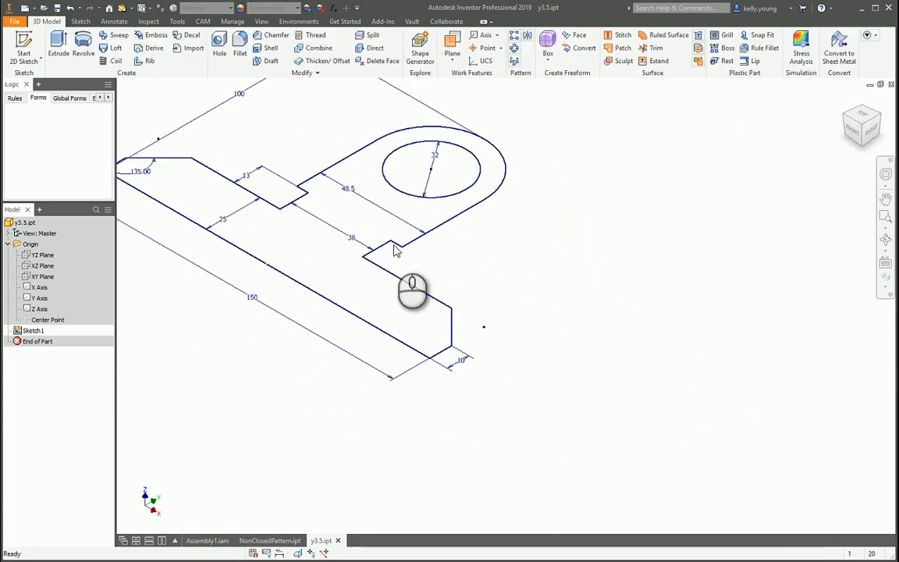